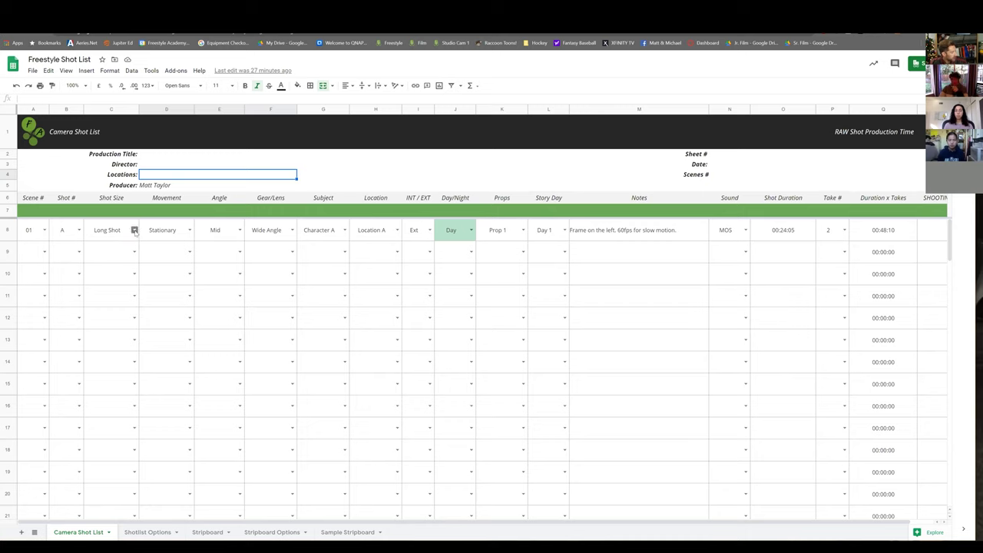
double_click(131, 231)
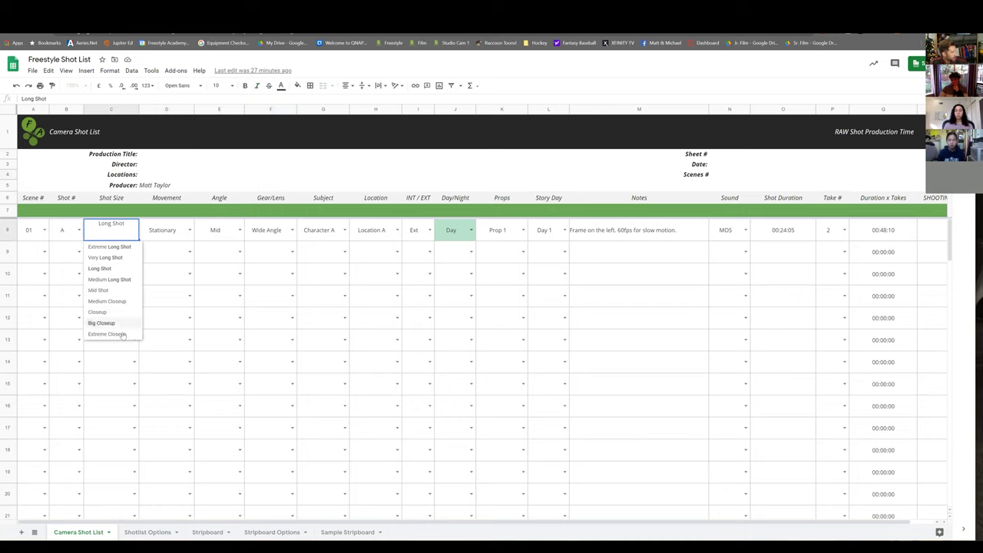
left_click(192, 162)
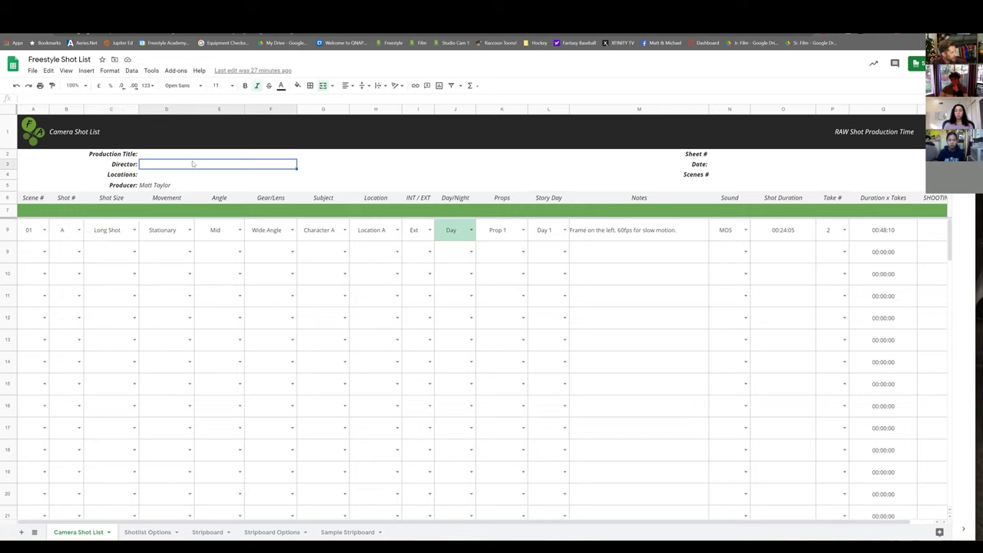
double_click(124, 227)
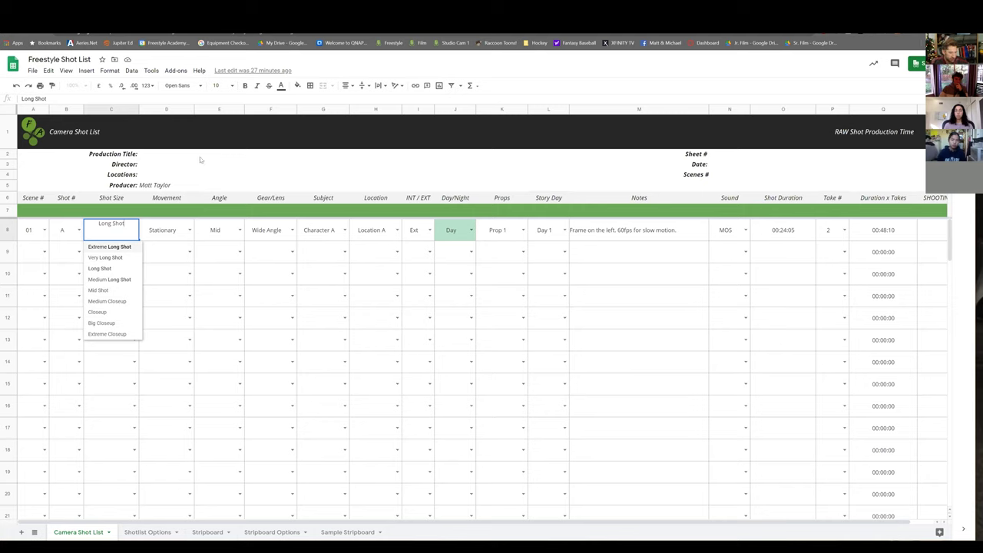
left_click(170, 226)
left_click(191, 230)
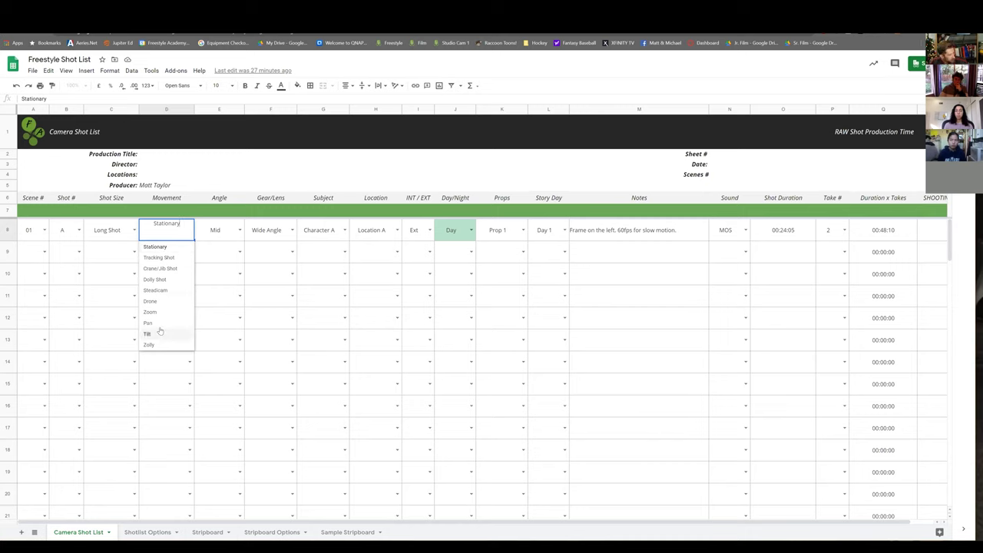
left_click(158, 247)
left_click(190, 230)
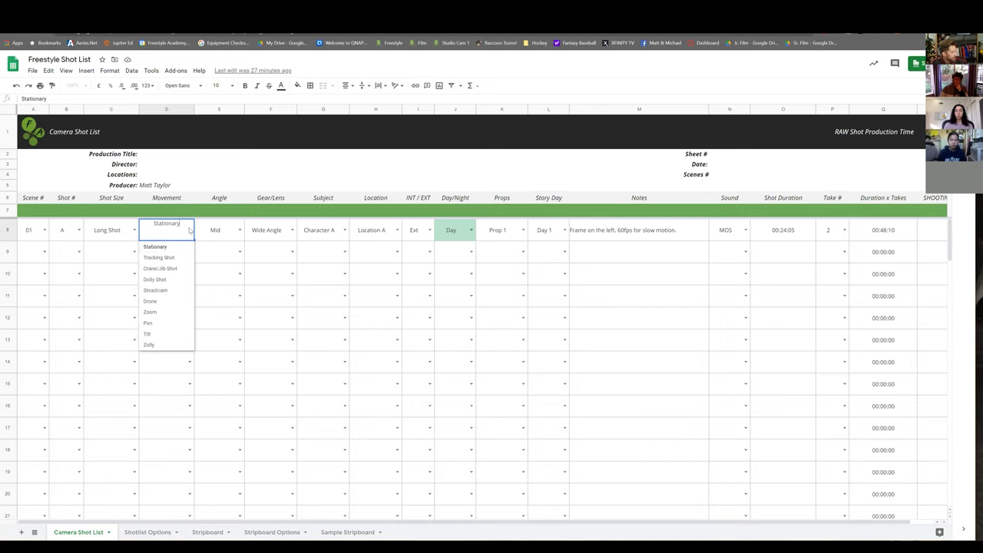
left_click(153, 247)
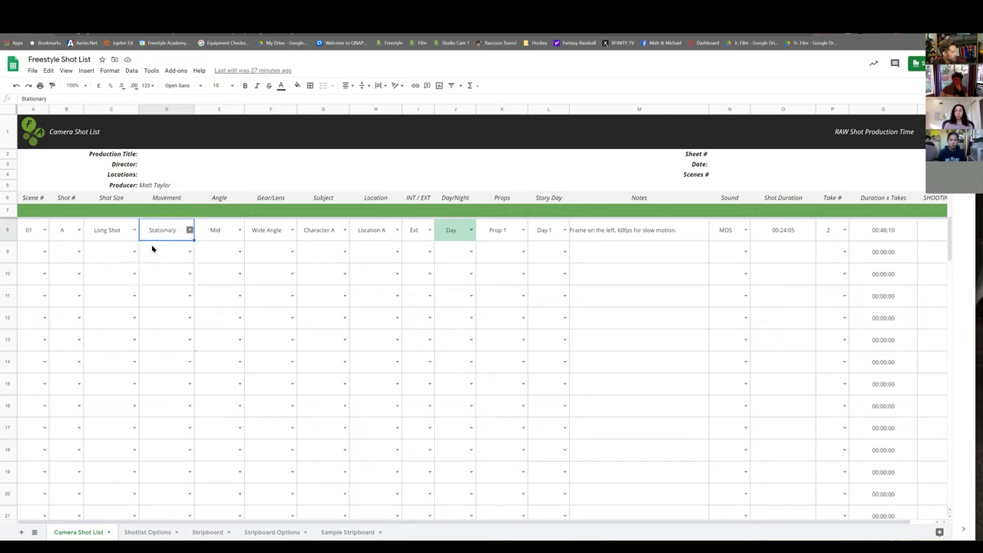
left_click(242, 234)
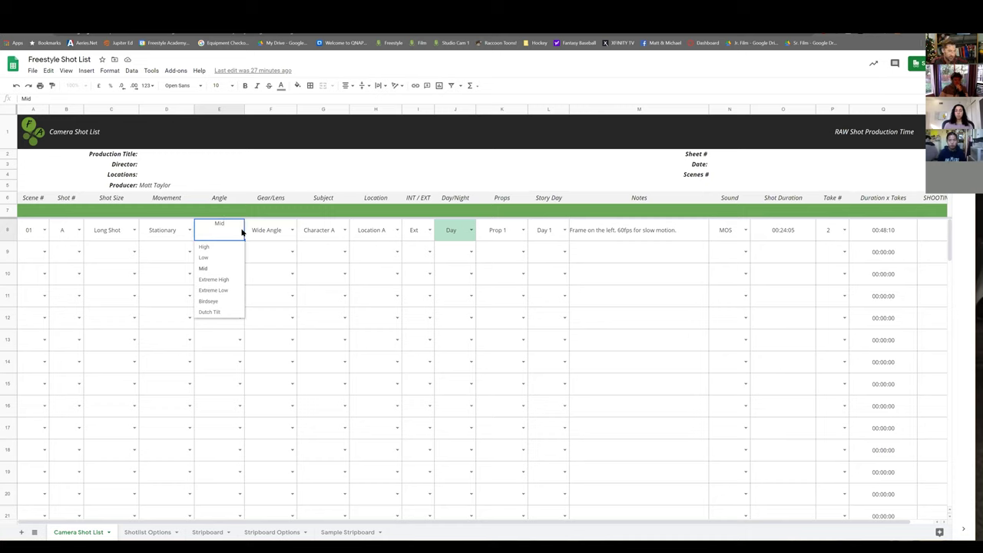
left_click(214, 269)
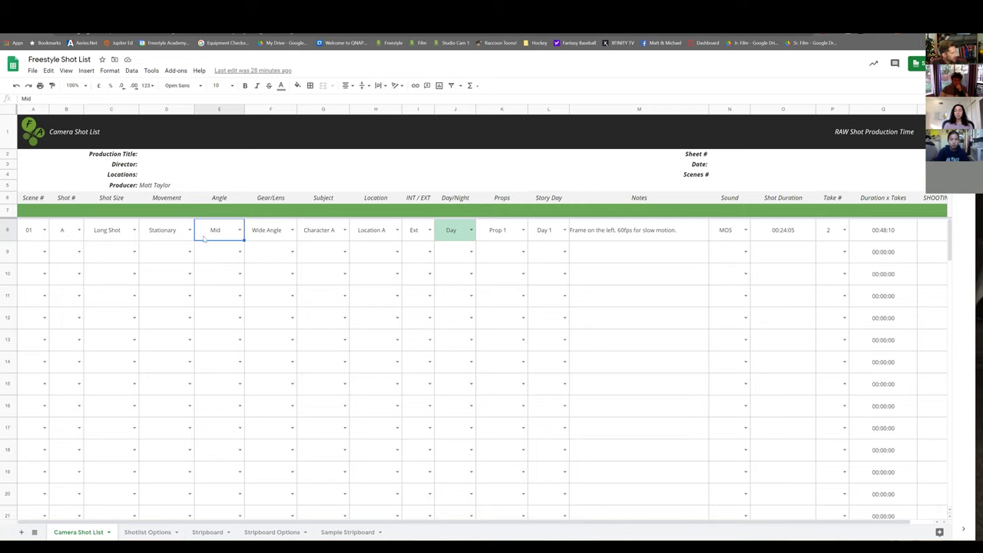
left_click(291, 230)
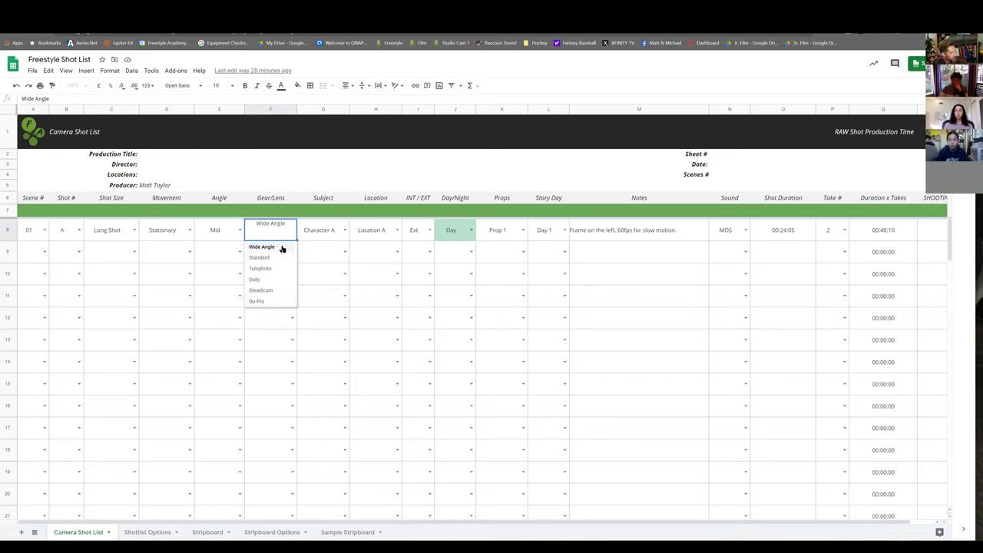
left_click(282, 248)
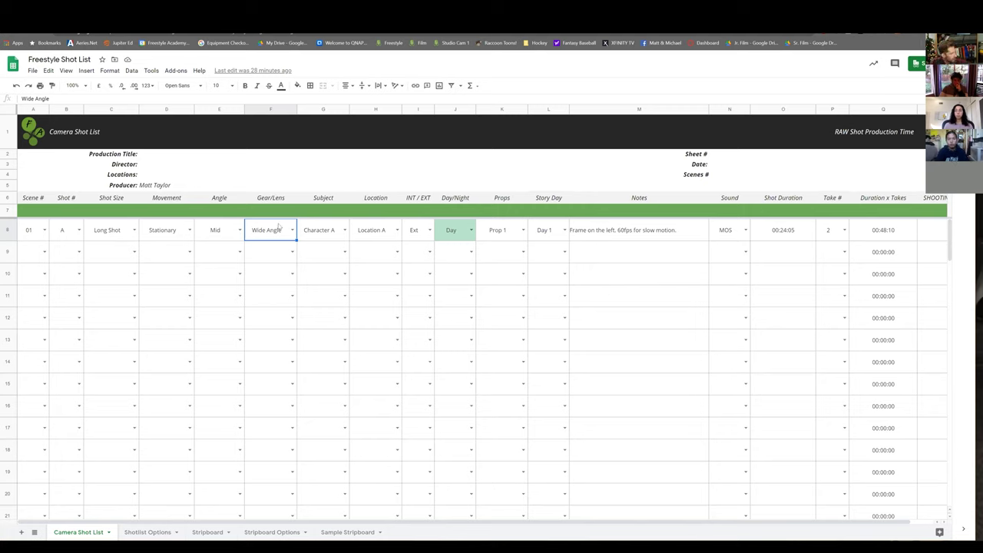
left_click(343, 228)
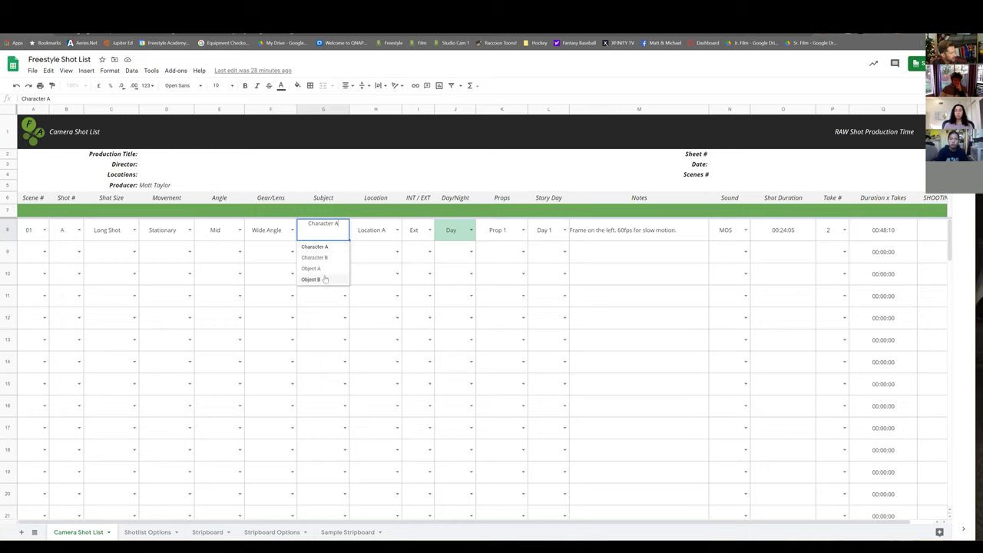
left_click(324, 234)
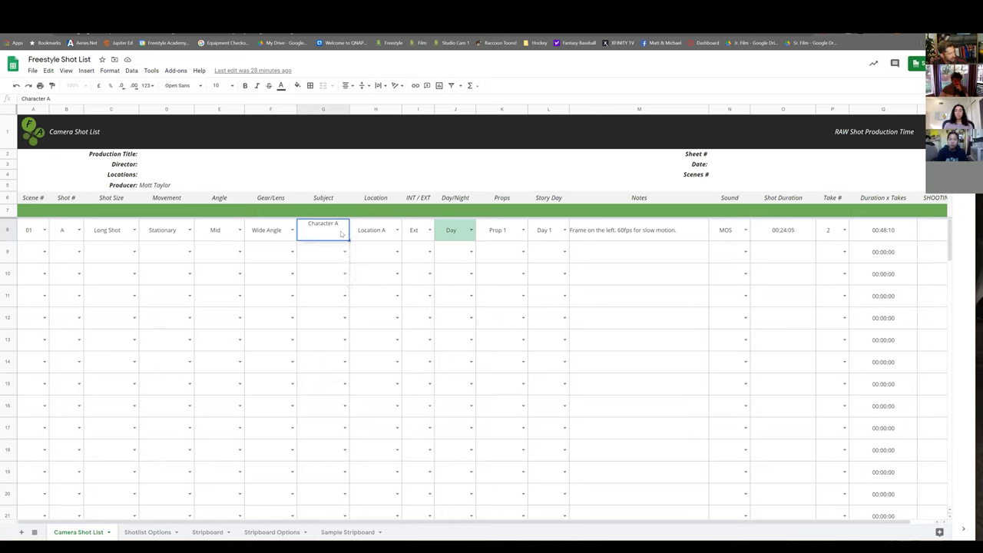
left_click(391, 232)
left_click(398, 230)
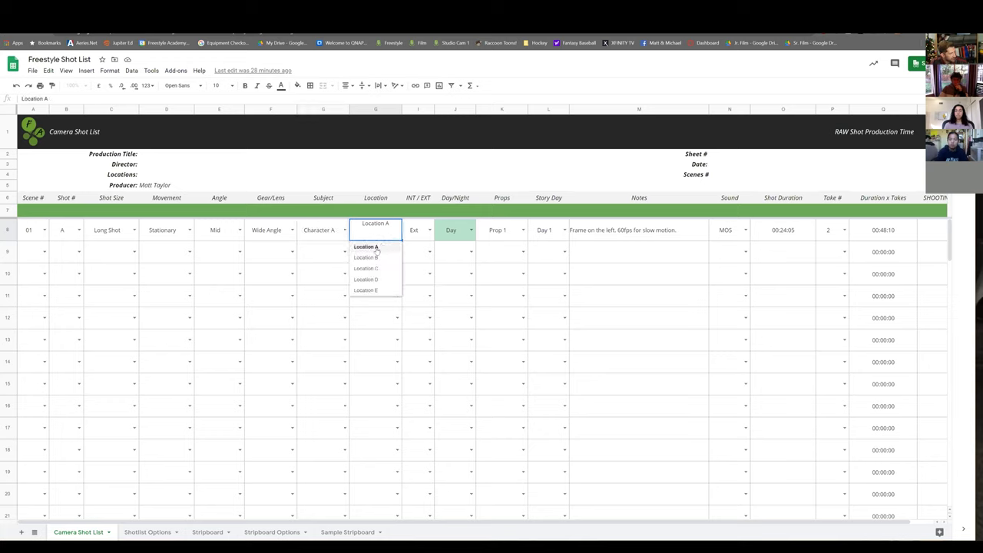
left_click(376, 249)
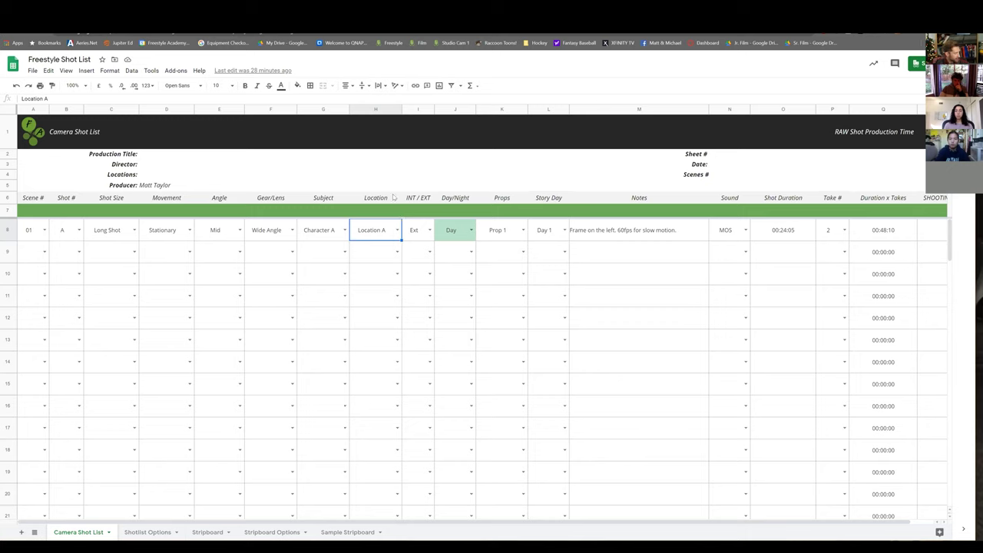
left_click(430, 230)
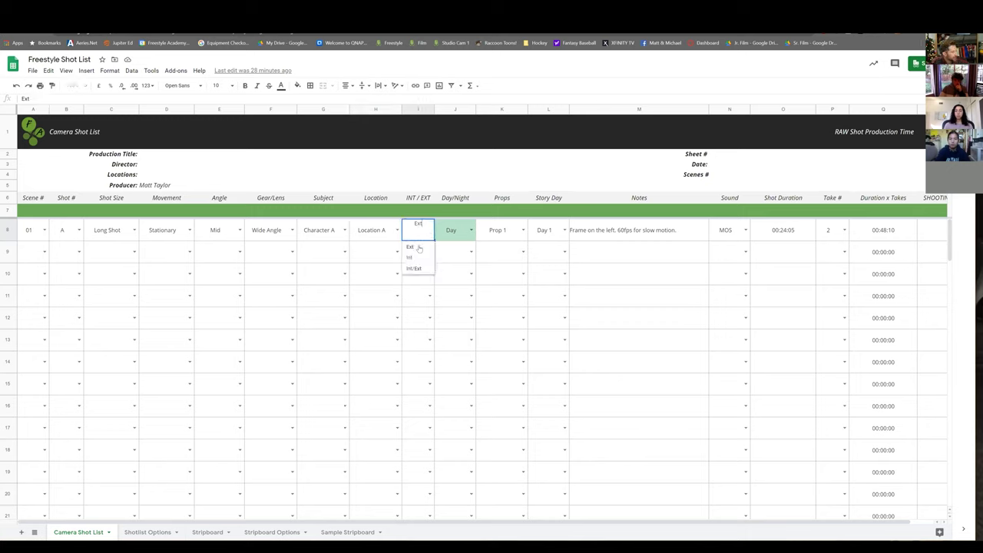
left_click(418, 249)
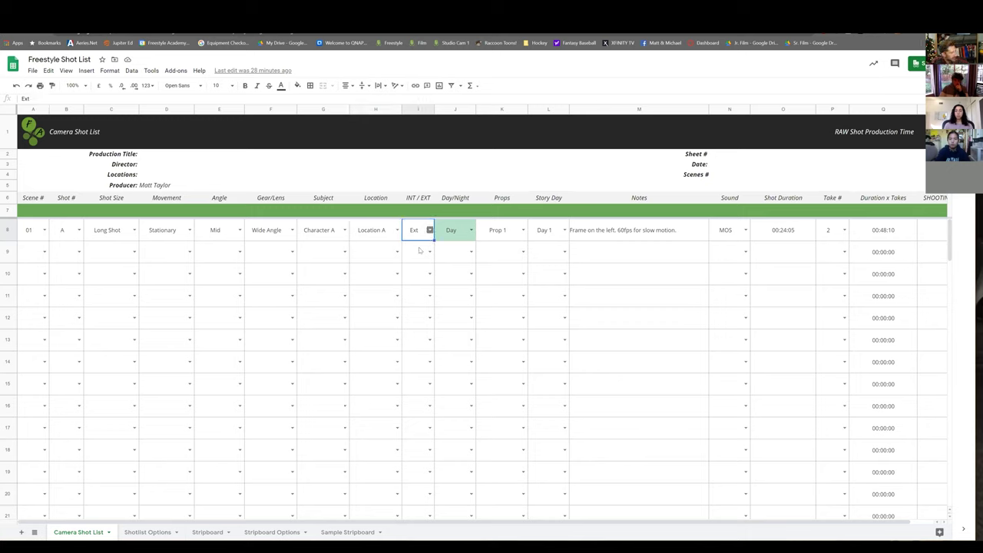
left_click(471, 230)
left_click(458, 249)
left_click(458, 261)
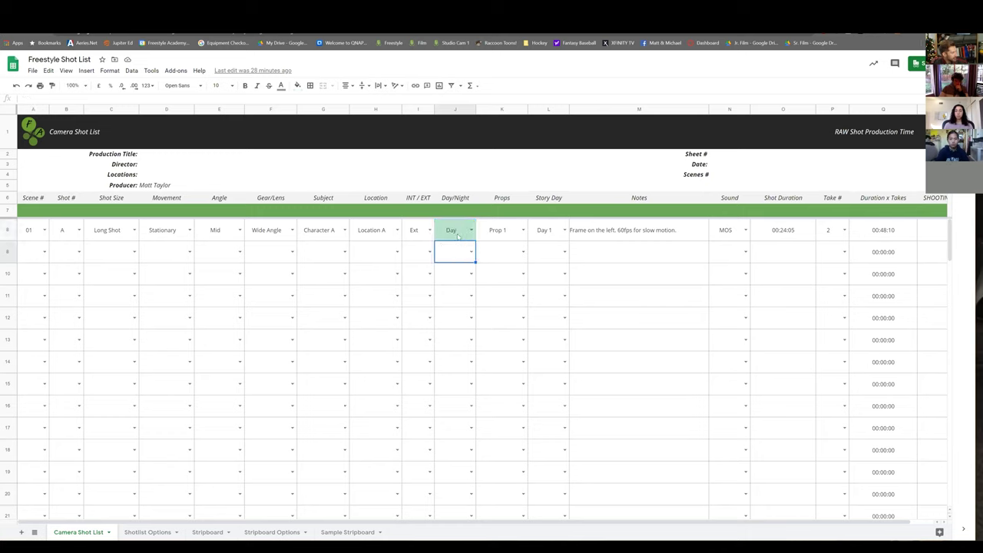
Delete the 'Cell is not empty' conditional formatting rule applied to J8:J99.
left_click(458, 233)
left_click(297, 87)
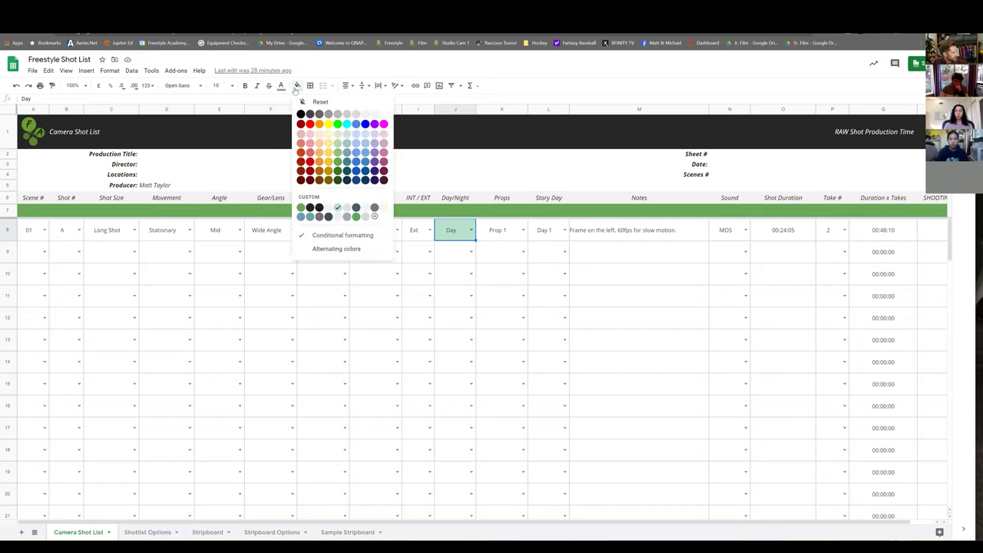
left_click(384, 113)
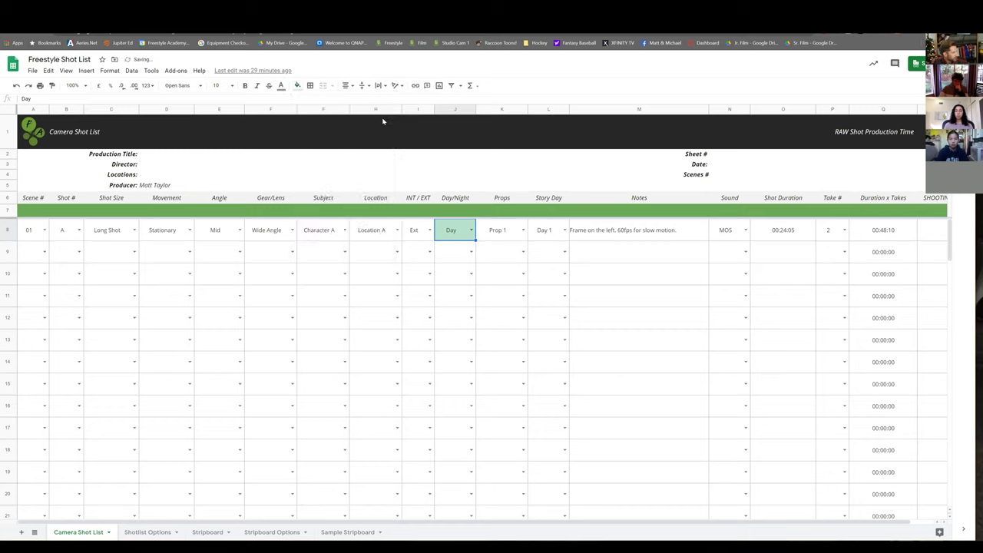
left_click(297, 86)
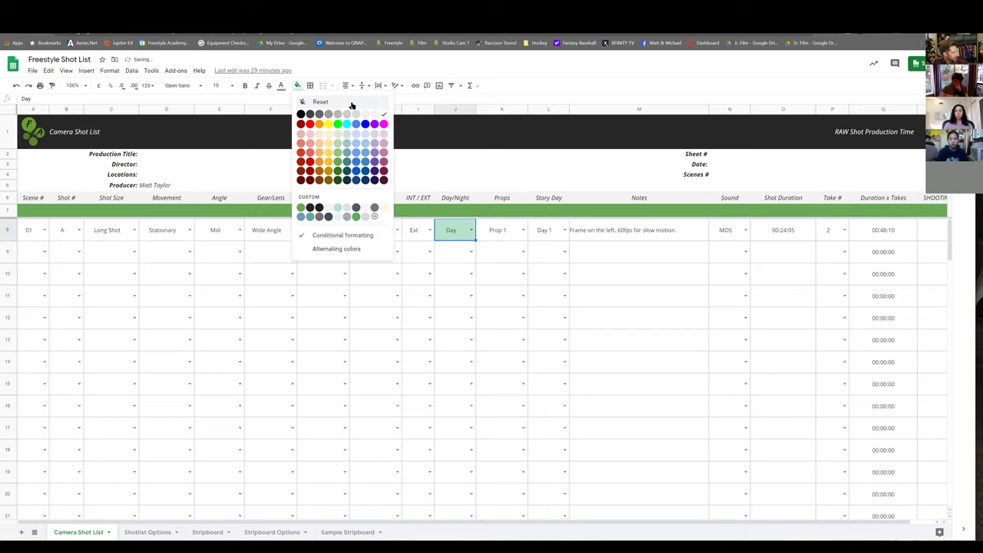
left_click(355, 239)
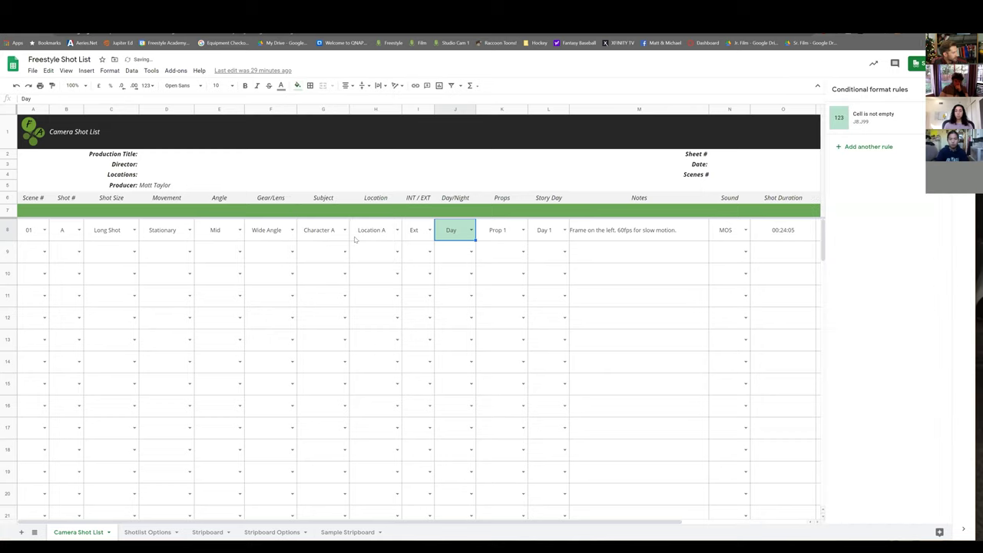
left_click(912, 119)
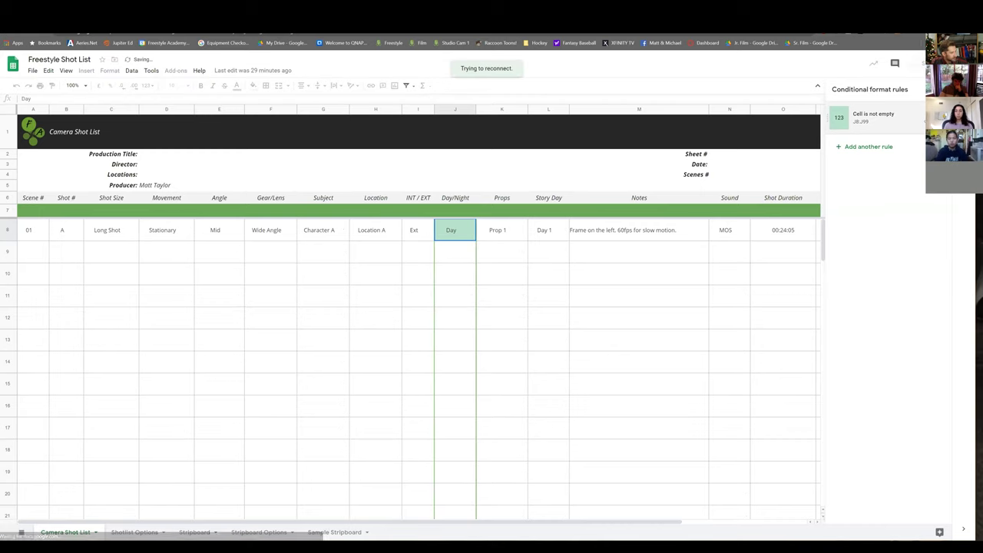
Close the conditional formatting sidebar and bring up the Props choices in K8.
left_click(448, 256)
left_click(473, 231)
left_click(412, 232)
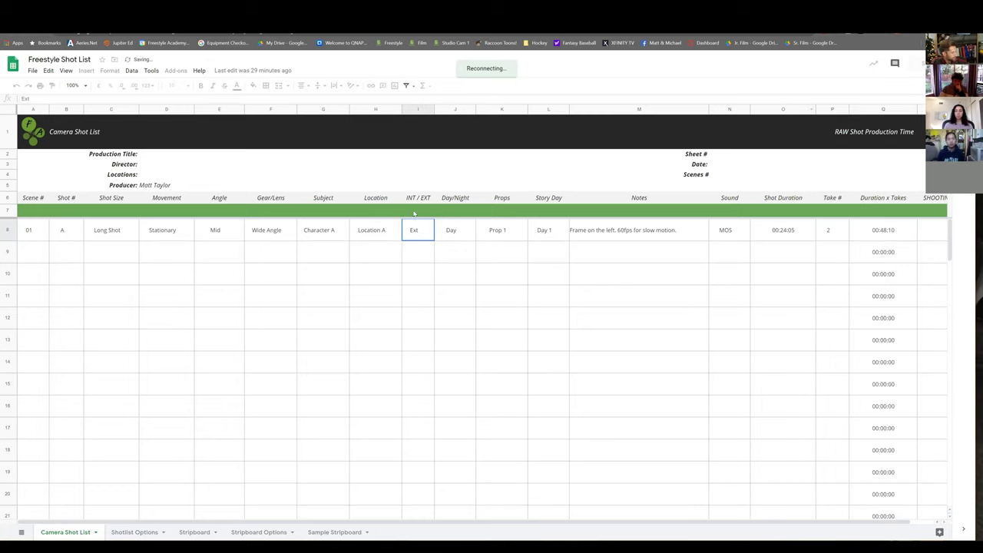
left_click(452, 231)
left_click(493, 231)
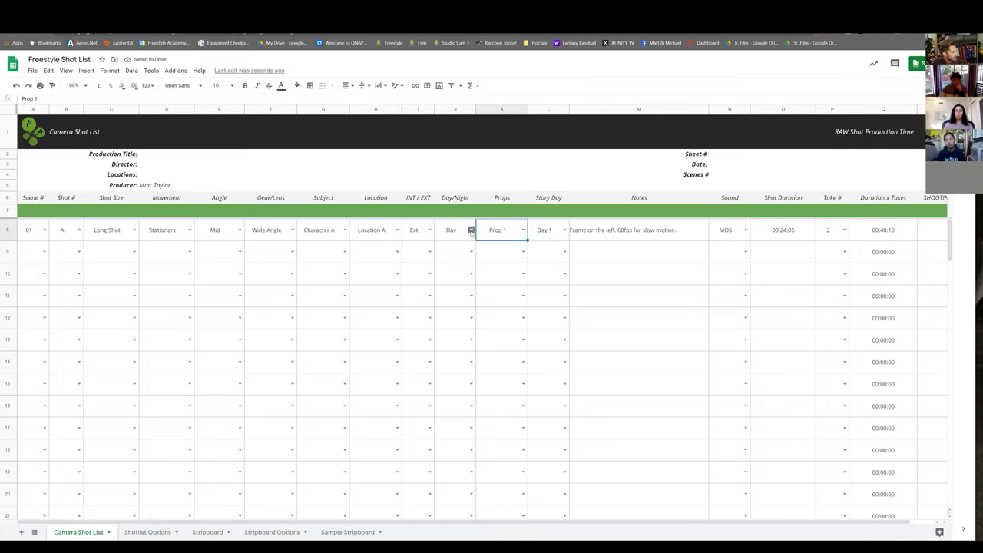
left_click(523, 230)
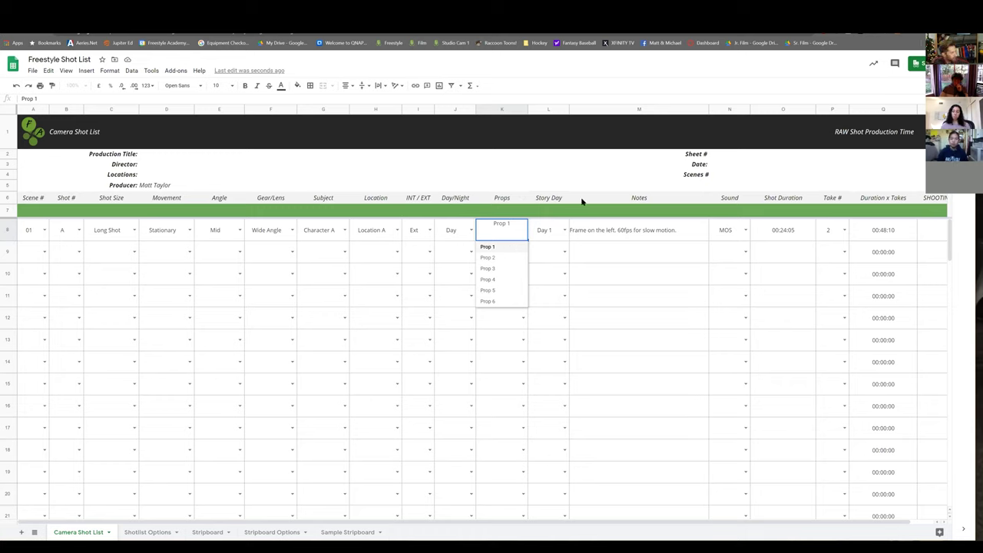
Set row 8's prop to Prop 1 and keep Day 1 as its Story Day.
left_click(576, 171)
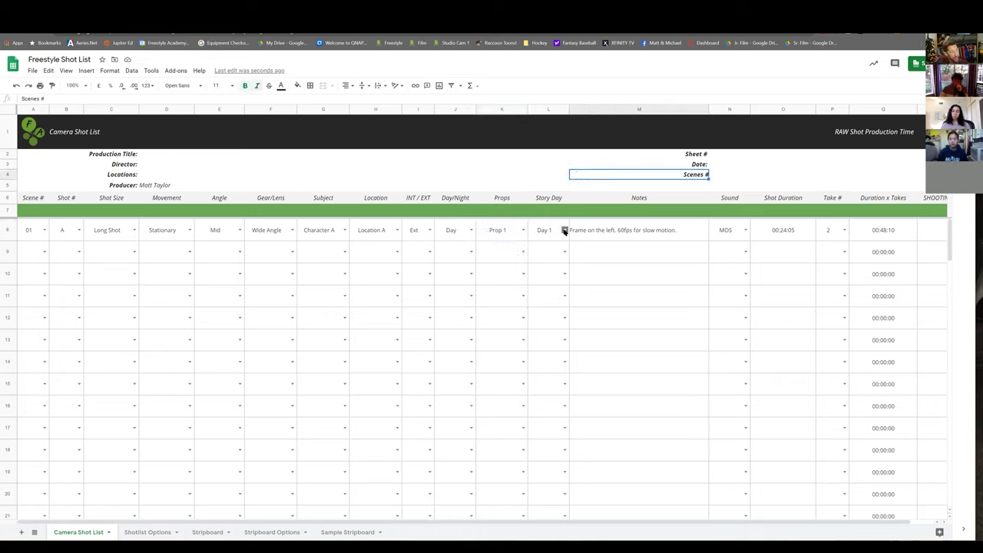
left_click(563, 230)
left_click(578, 167)
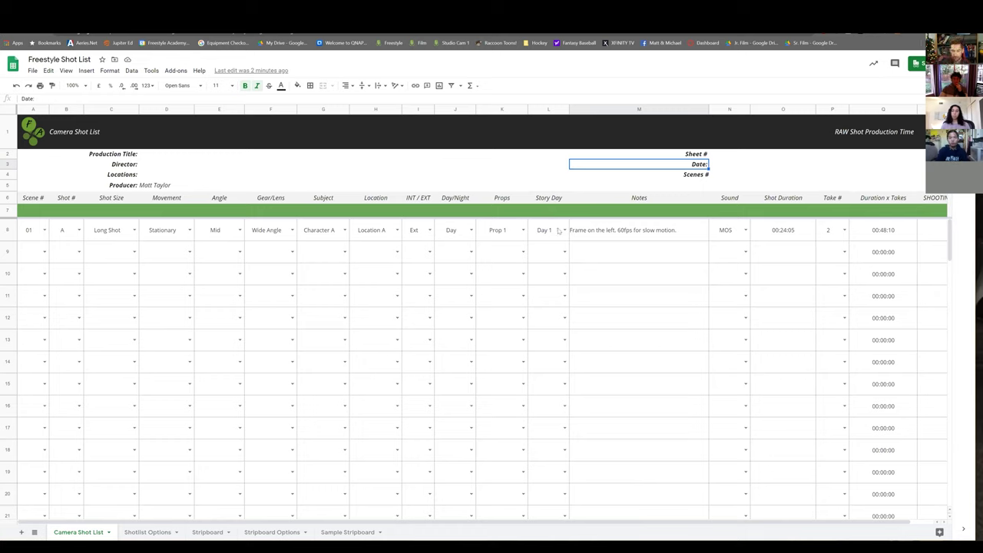
Review row 8's Notes text and show its Sync/MOS Sound choices, keeping MOS.
left_click(638, 238)
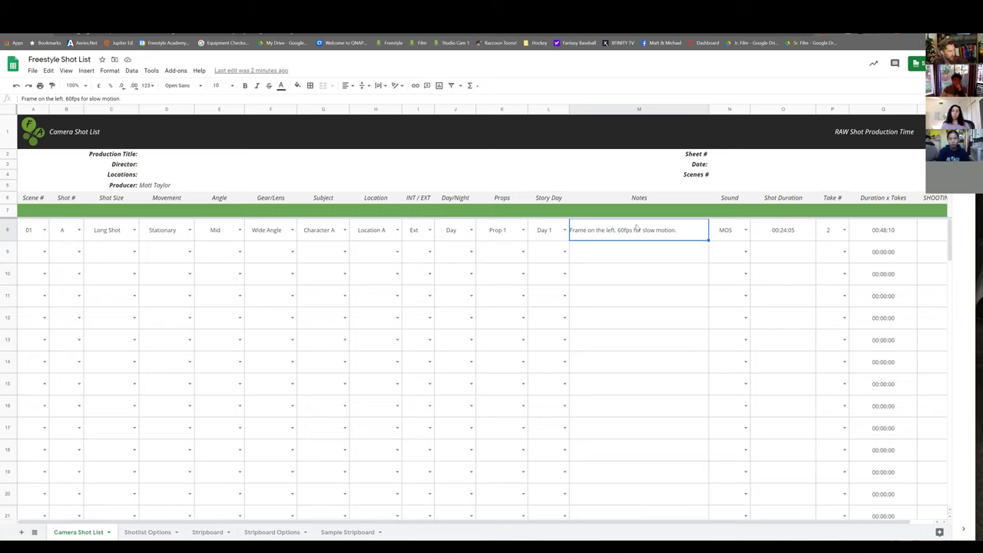
left_click(746, 230)
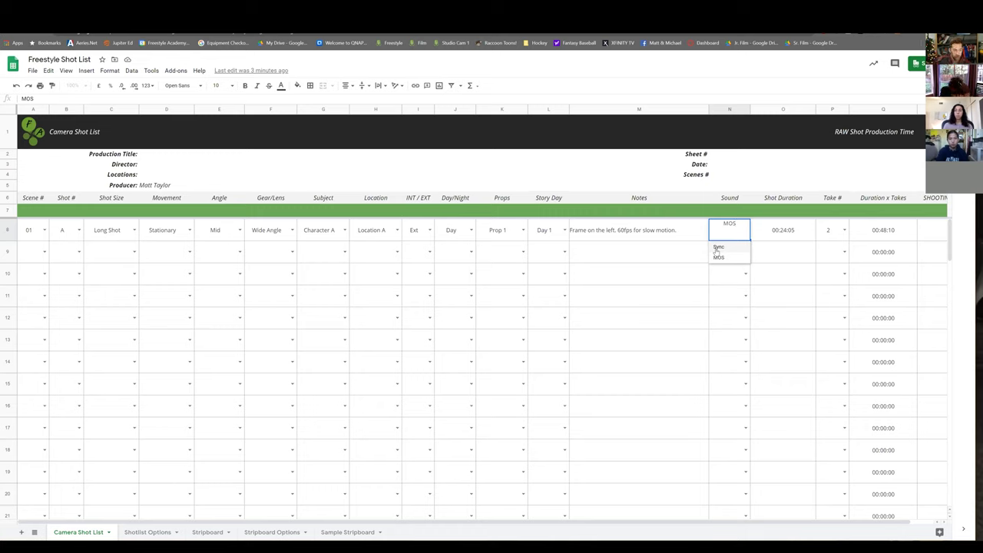
left_click(720, 258)
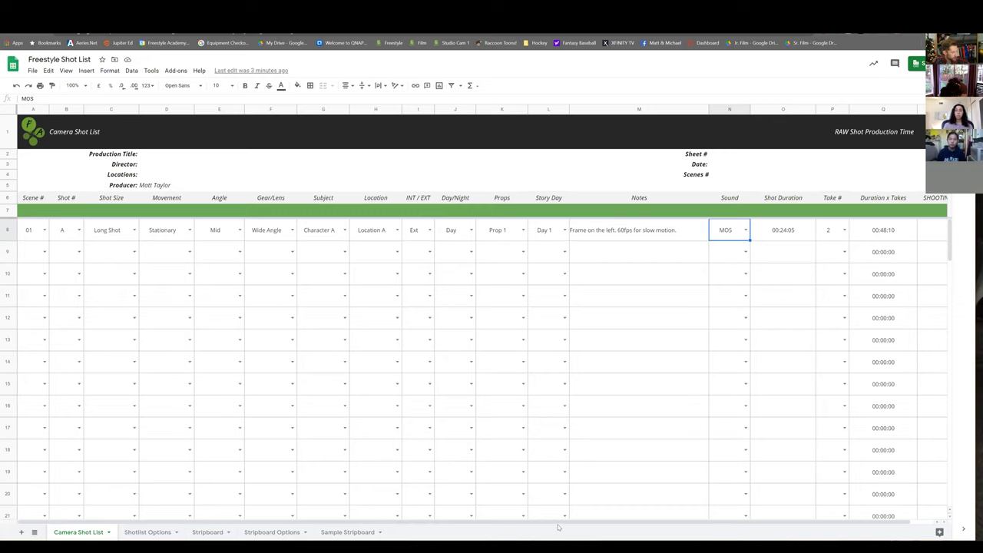
scroll(584, 524, "right", 1)
left_click(754, 236)
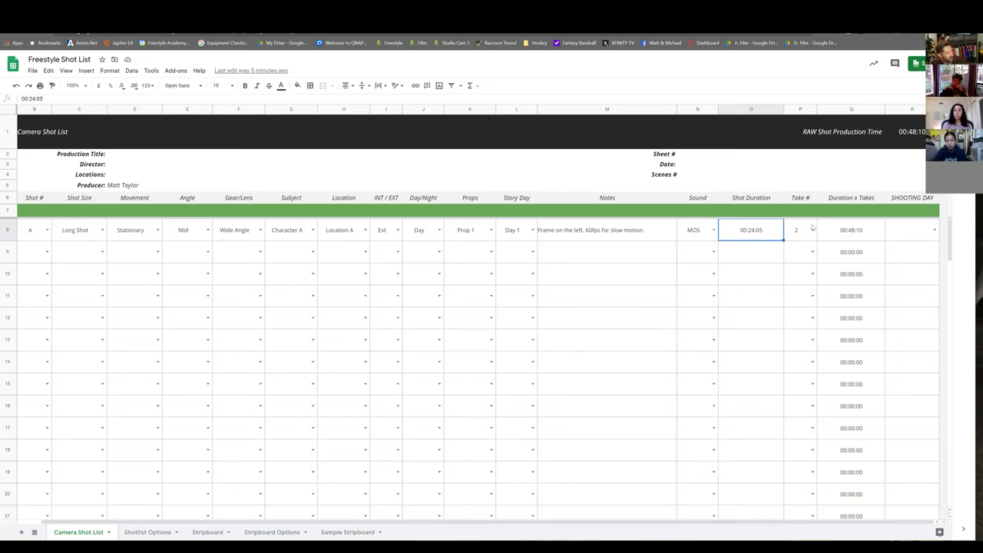
left_click(806, 232)
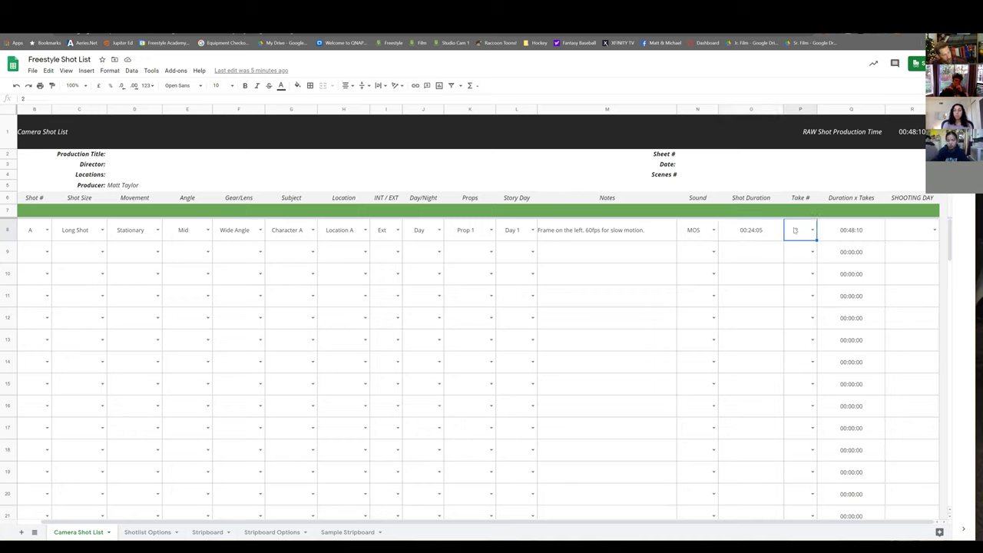
left_click(812, 230)
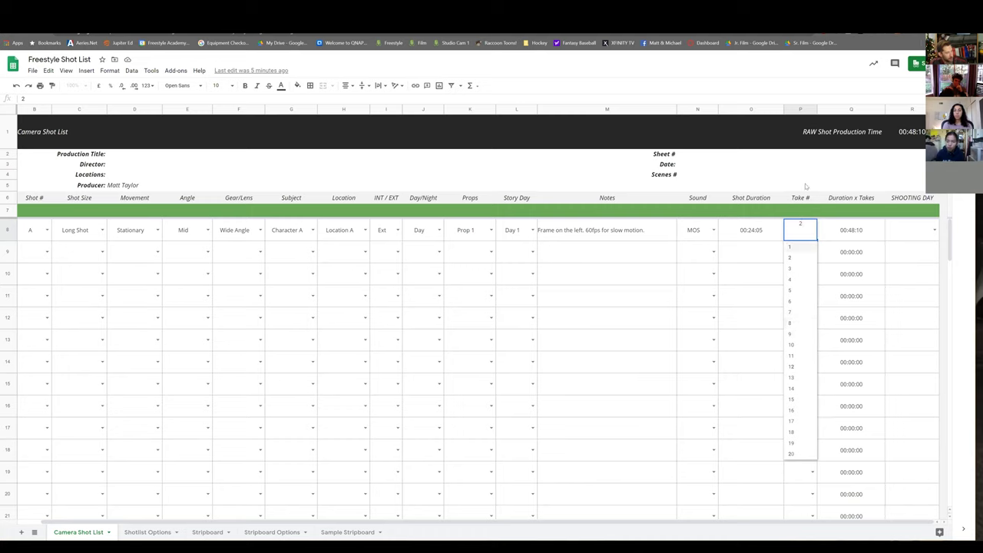
left_click(799, 228)
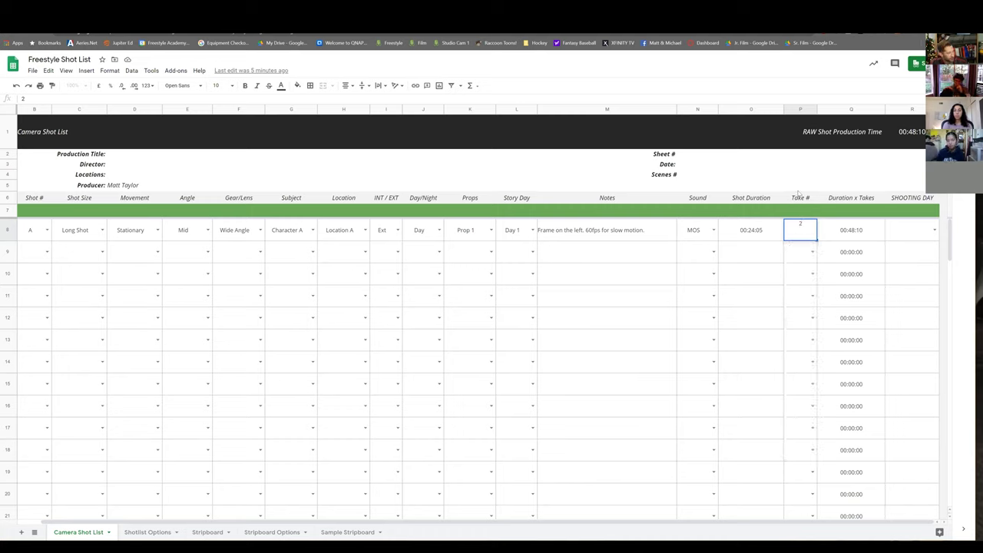
left_click(845, 199)
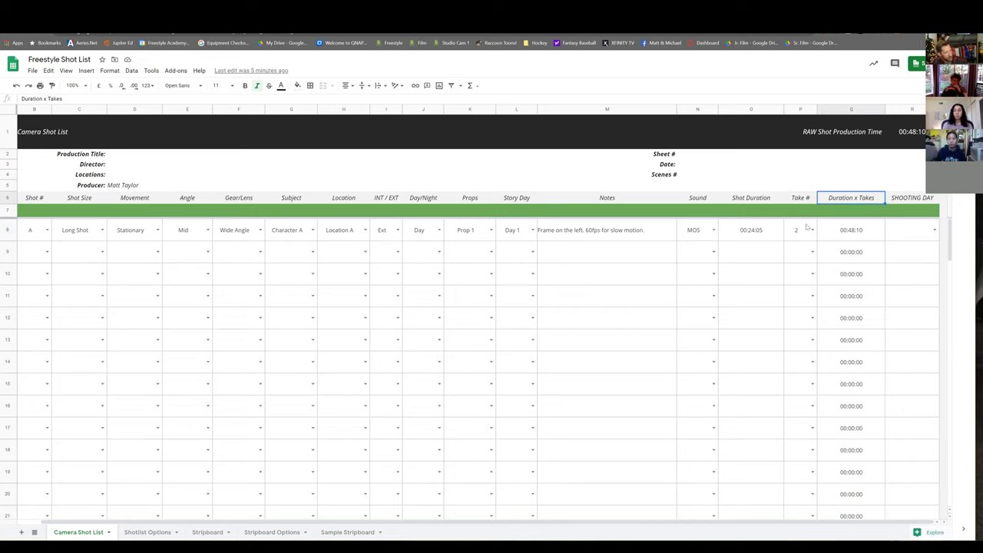
Check the Q8 formula and R1 total, then fill O8's duration down into O9.
left_click(866, 232)
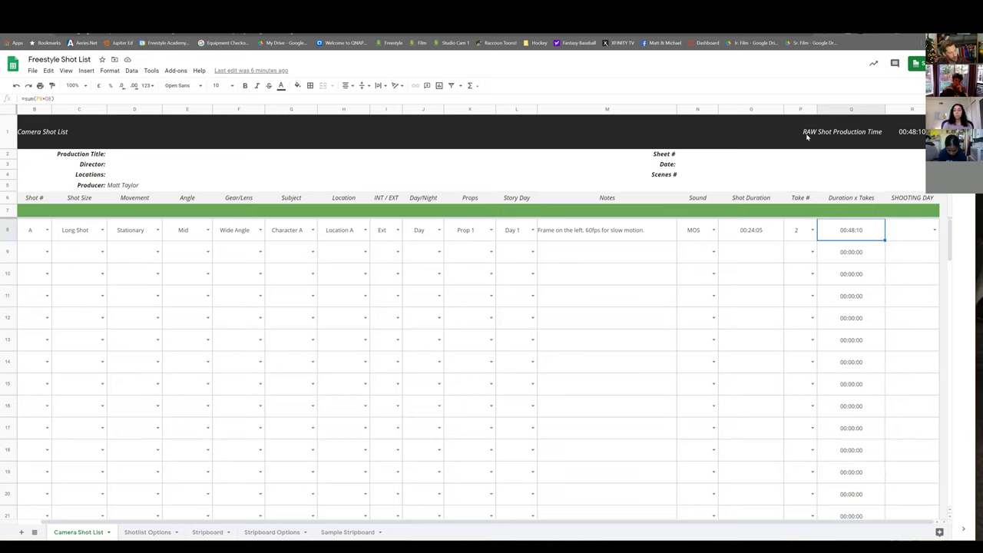
left_click(908, 136)
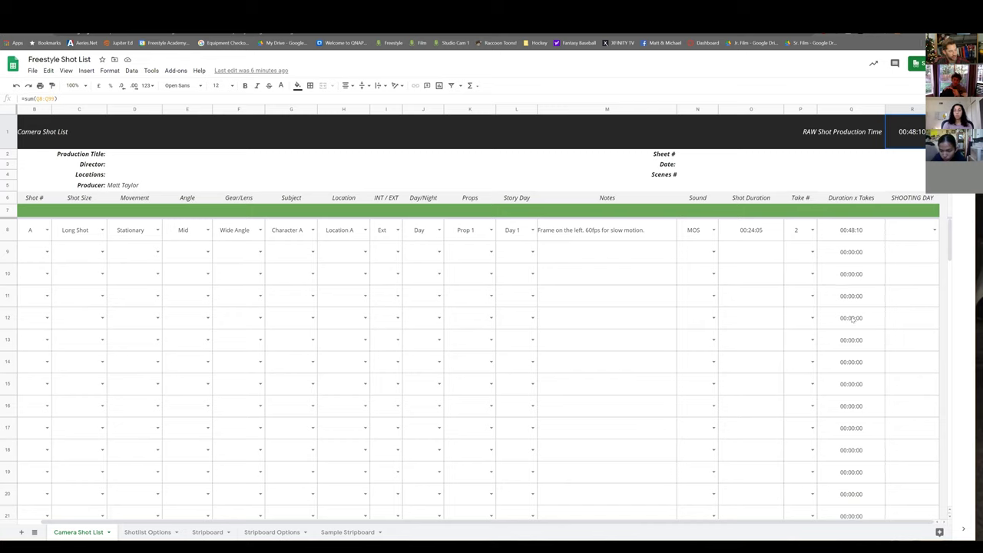
left_click(762, 253)
left_click(762, 241)
left_click_drag(783, 243, 784, 258)
Change row 9's duration to 00:01:05 with 4 takes, bringing the total to 00:52:30.
double_click(752, 255)
key("BackSpace")
type("00:24:05")
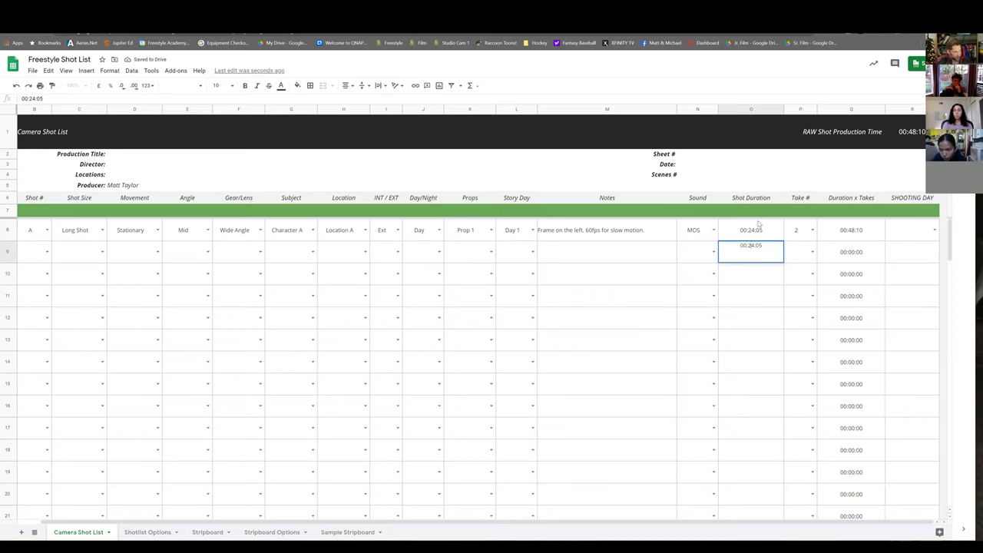
key("BackSpace")
key("Delete")
type("1")
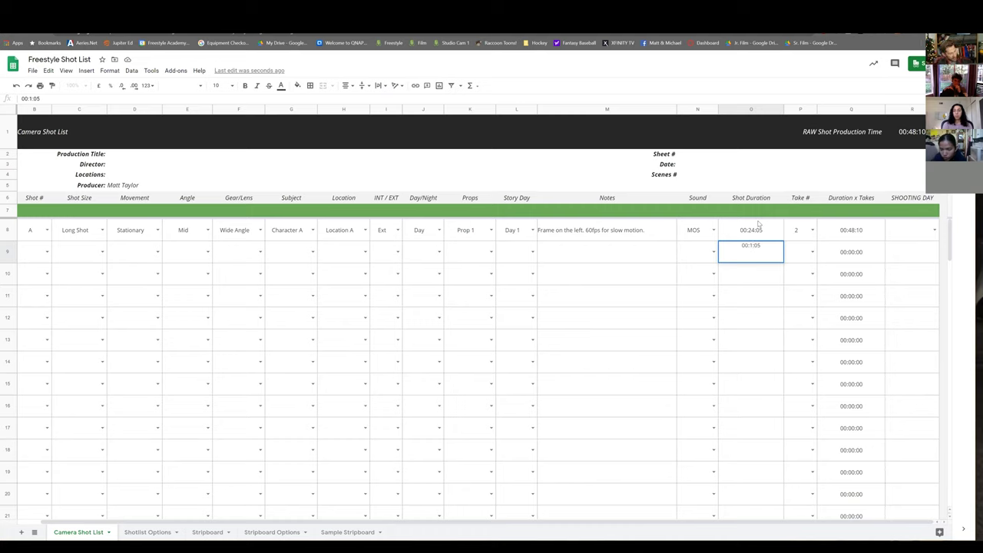
left_click(813, 252)
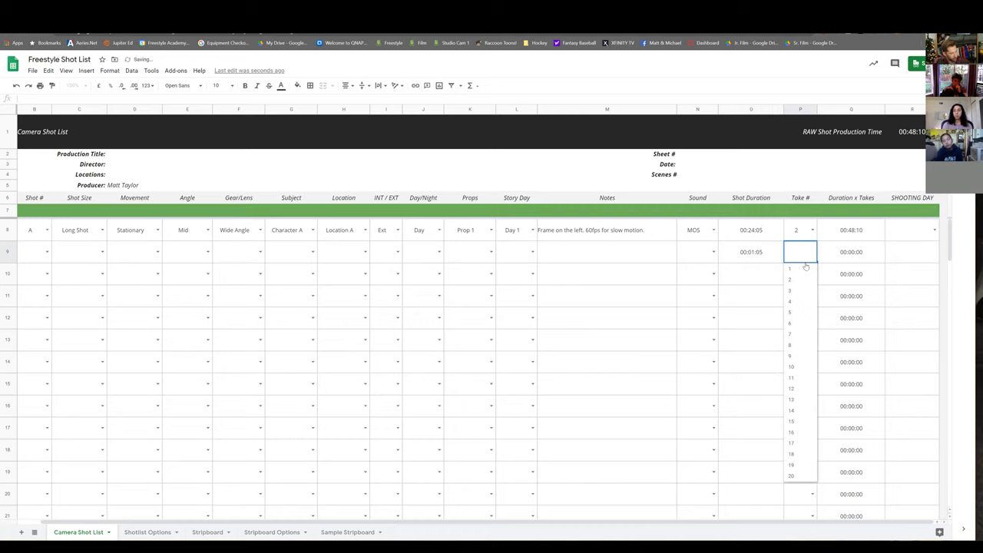
left_click(798, 301)
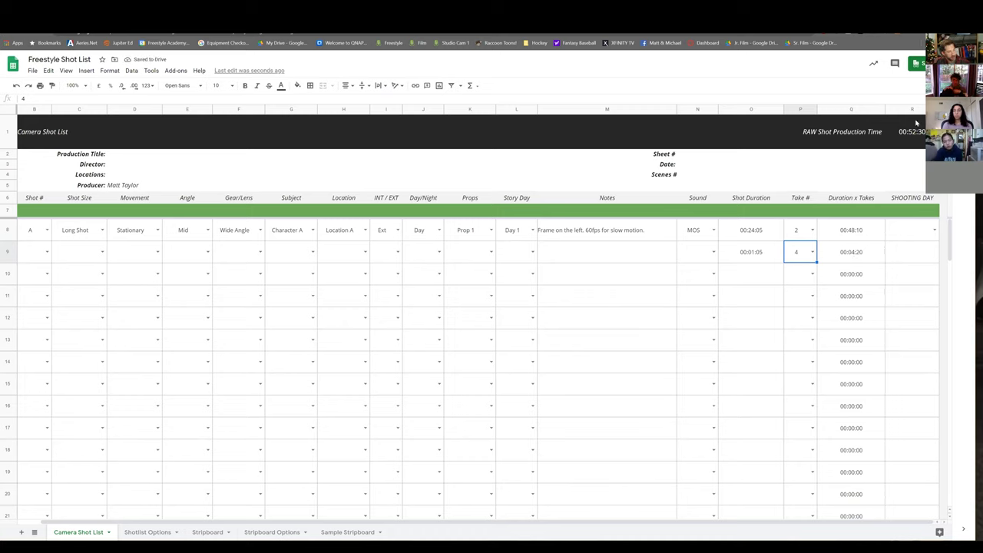
left_click(910, 138)
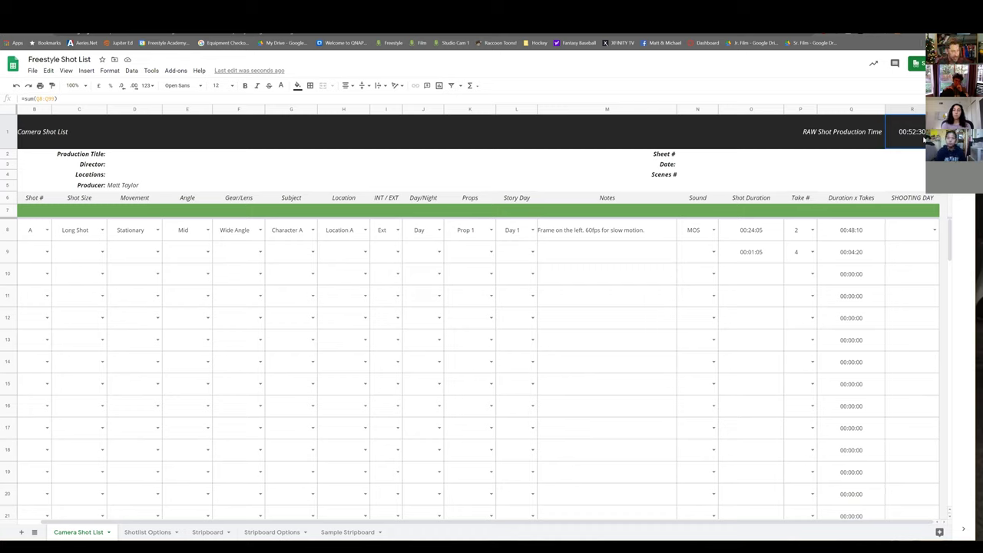
Give row 8 shooting Day 1 and fill down so row 9 gets Day 2.
left_click(934, 230)
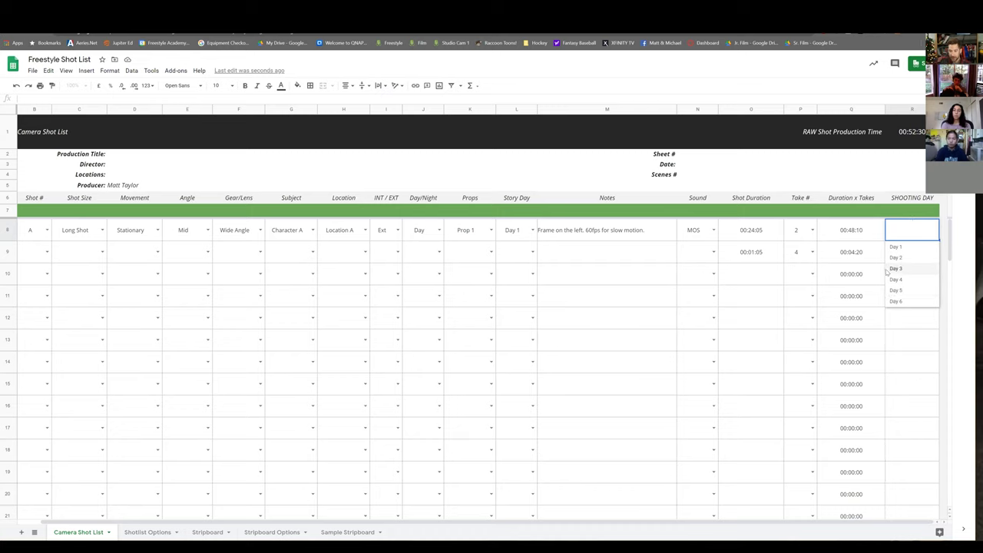
left_click(897, 247)
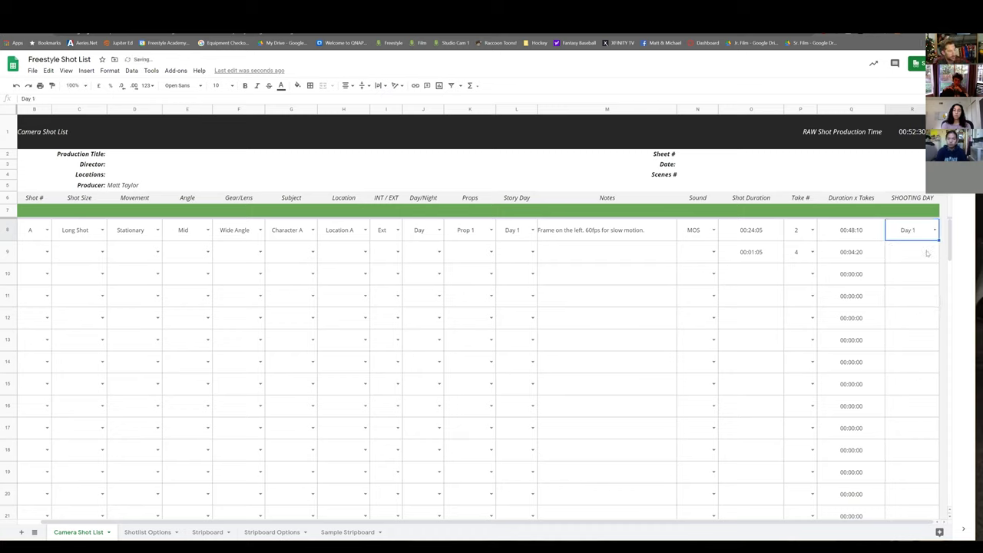
left_click(922, 257)
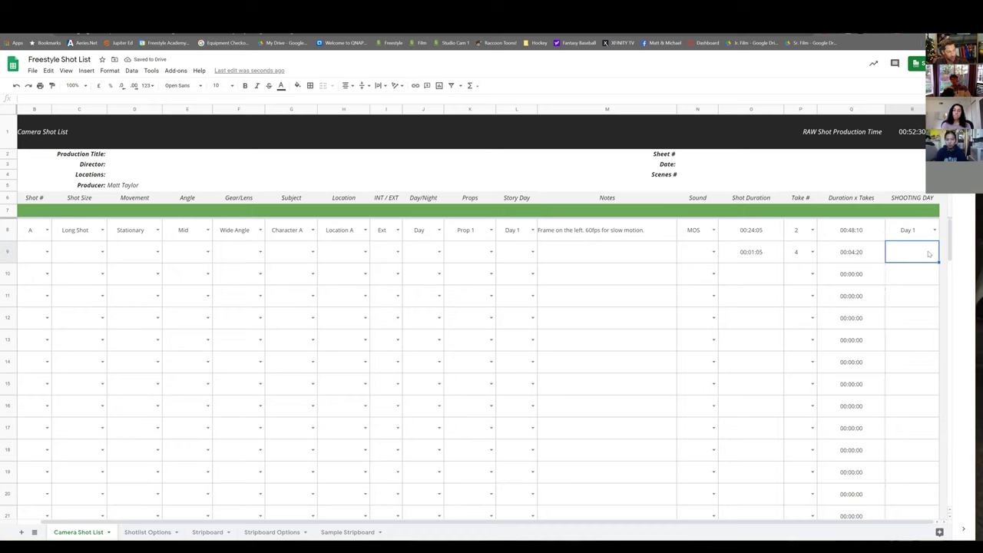
left_click(919, 236)
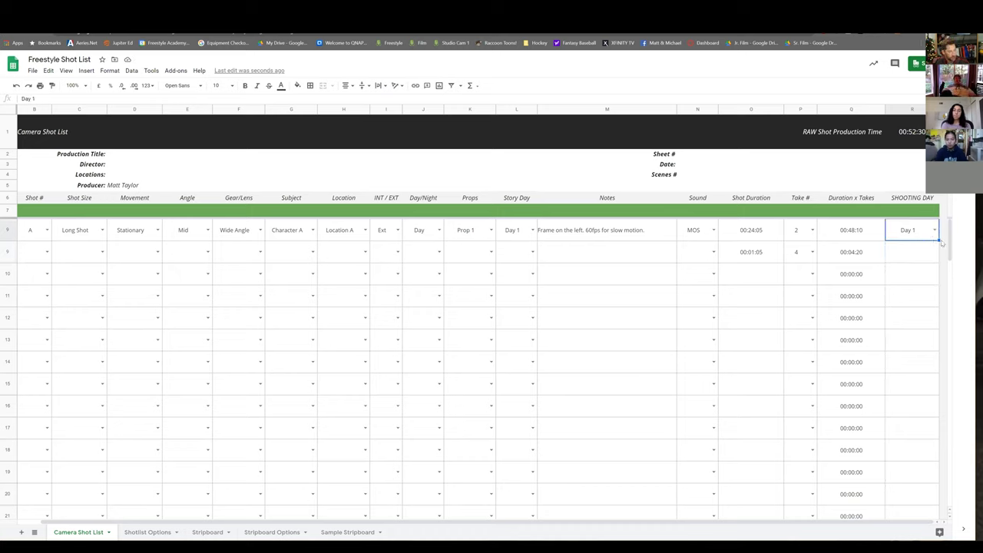
left_click_drag(937, 240, 935, 262)
left_click(925, 255)
left_click(934, 251)
left_click(903, 278)
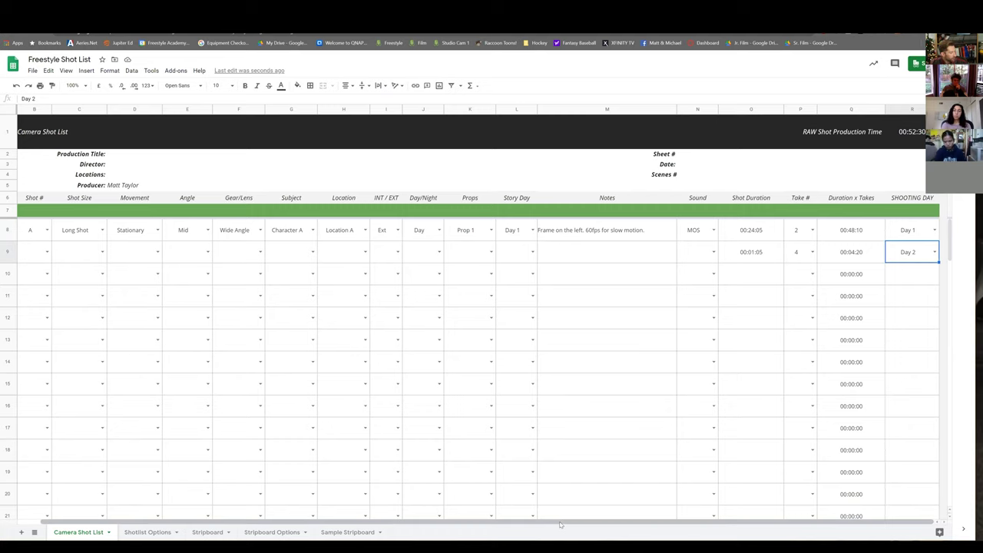
left_click_drag(557, 522, 486, 523)
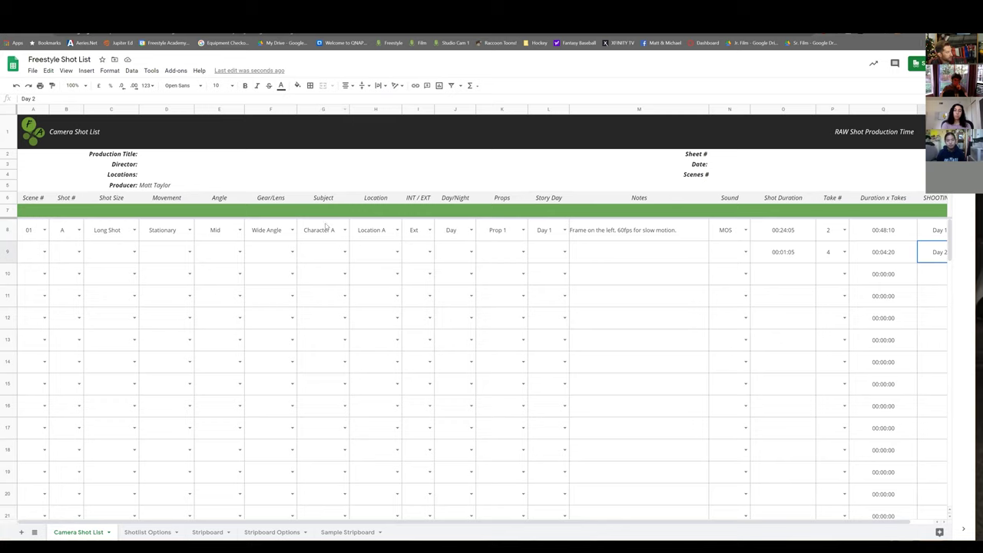
left_click(315, 108)
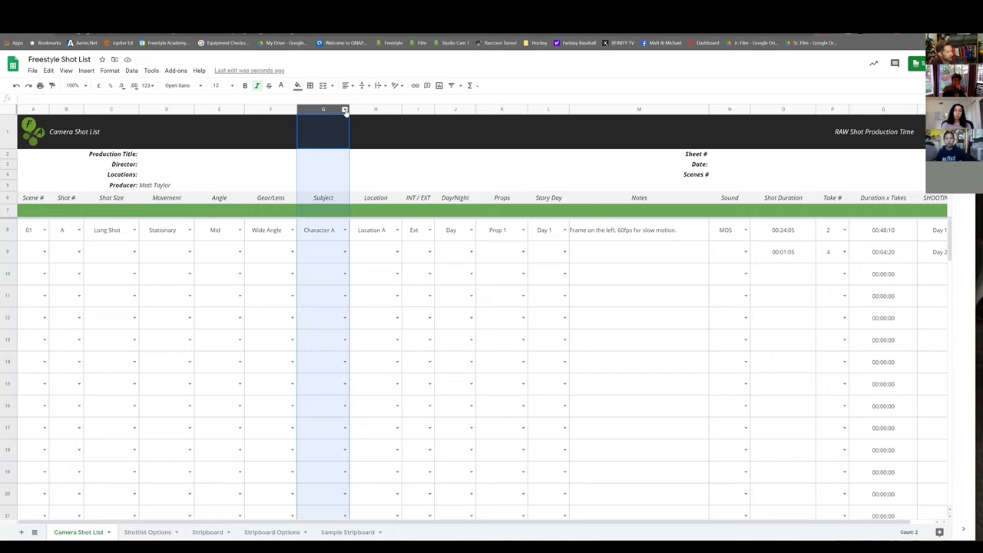
left_click(345, 110)
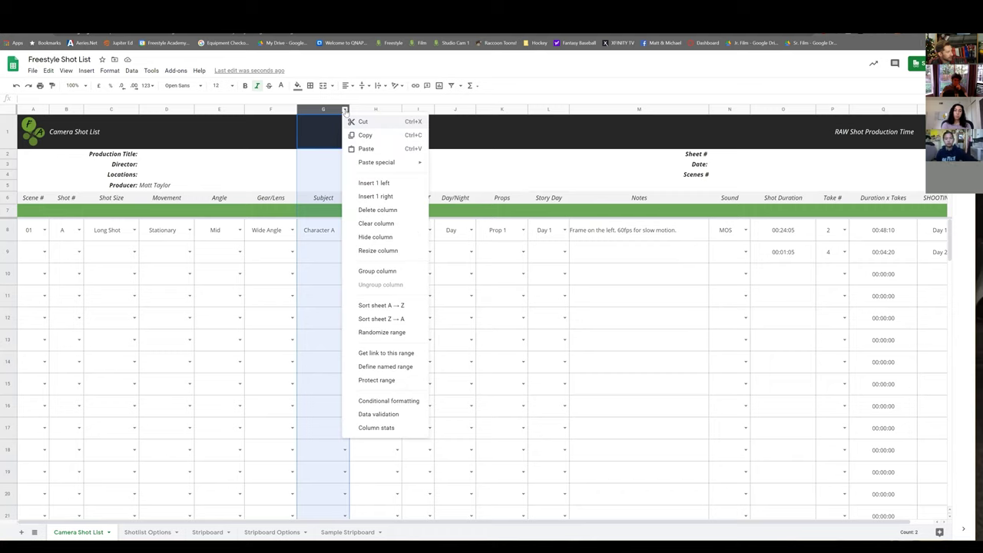
left_click(396, 307)
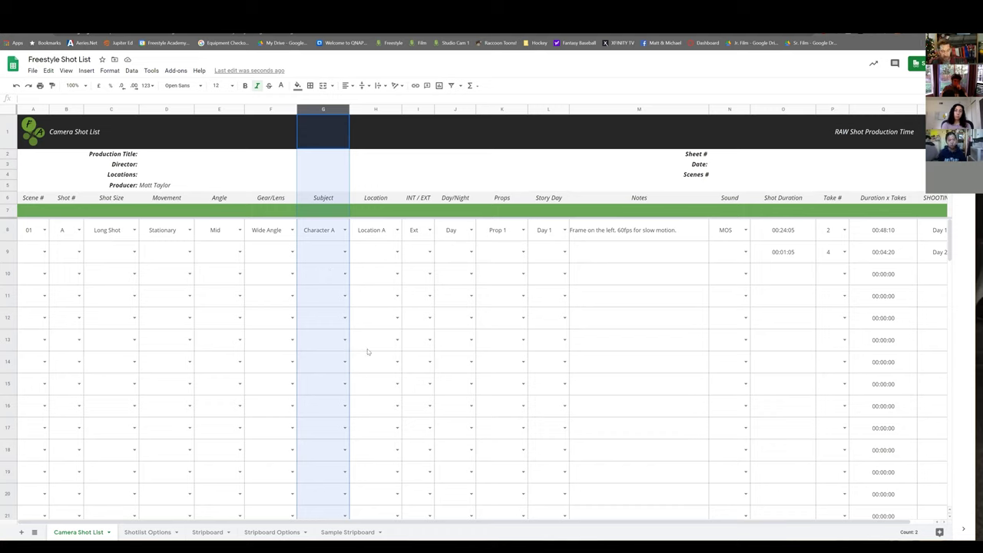
left_click(377, 111)
left_click(397, 110)
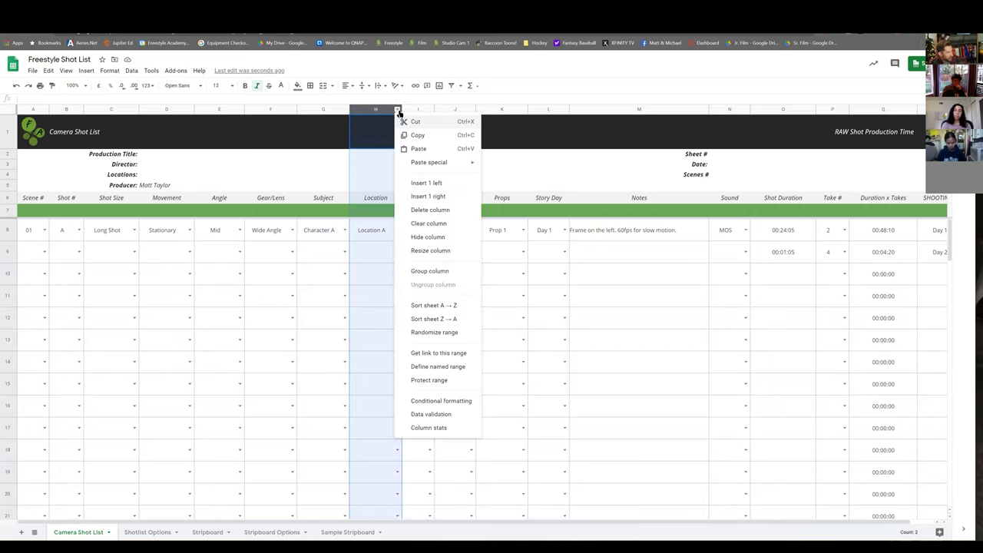
left_click(434, 305)
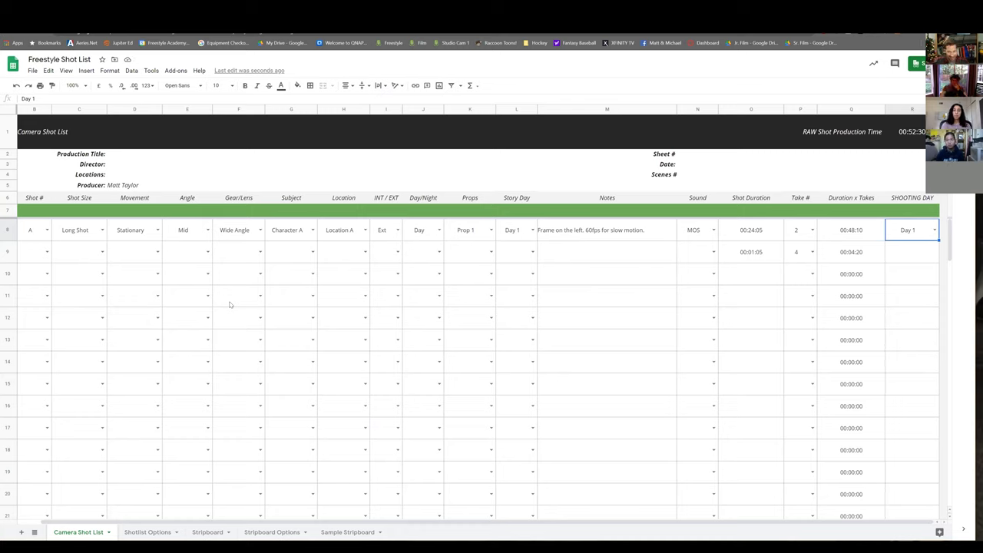
On the Shotlist Options sheet, rename the Location A option to Film Room.
left_click(149, 533)
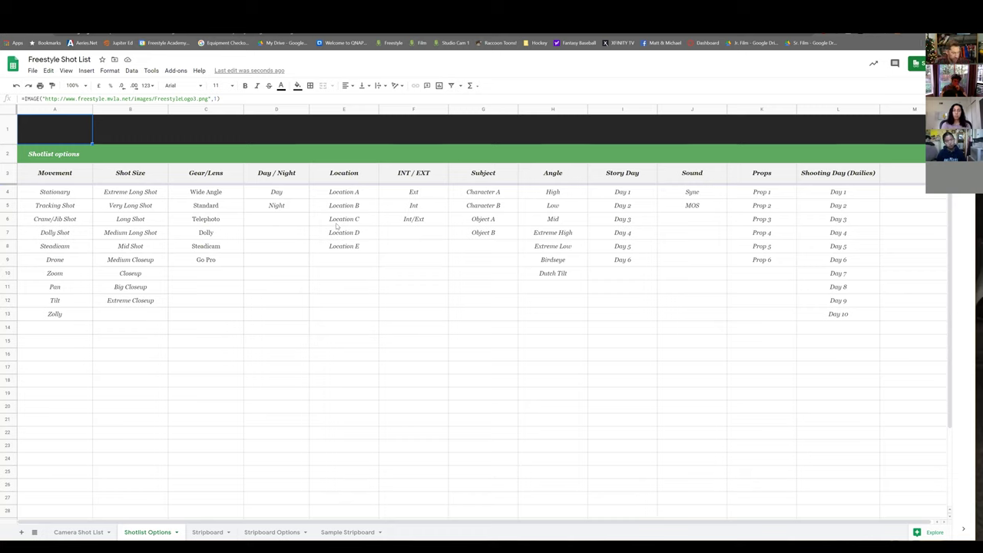
left_click(343, 191)
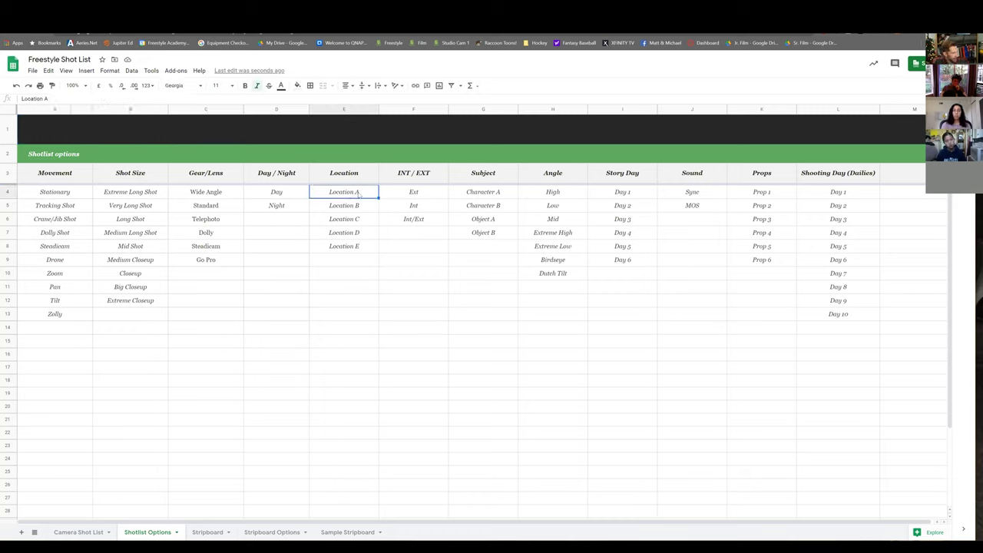
double_click(362, 192)
left_click_drag(360, 191, 332, 190)
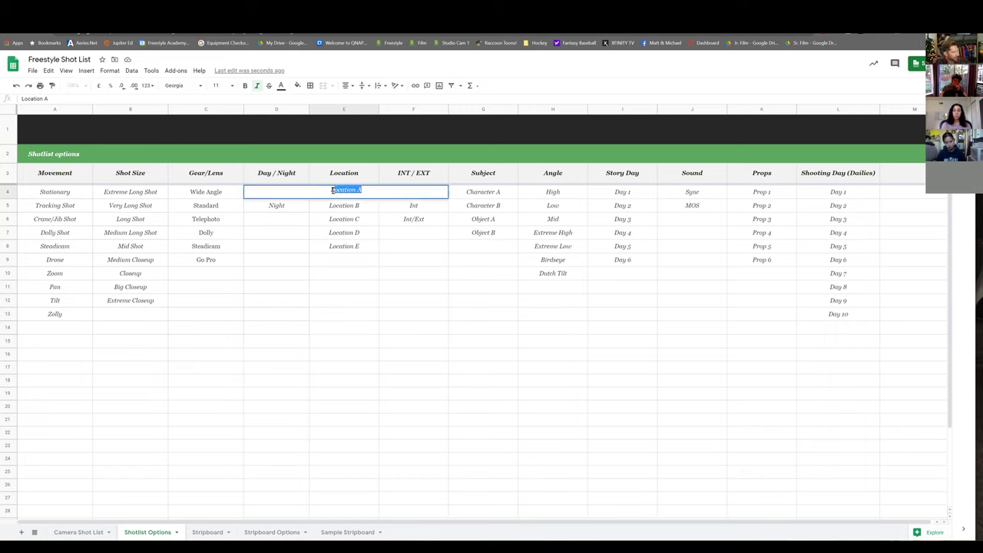
type("Film Room")
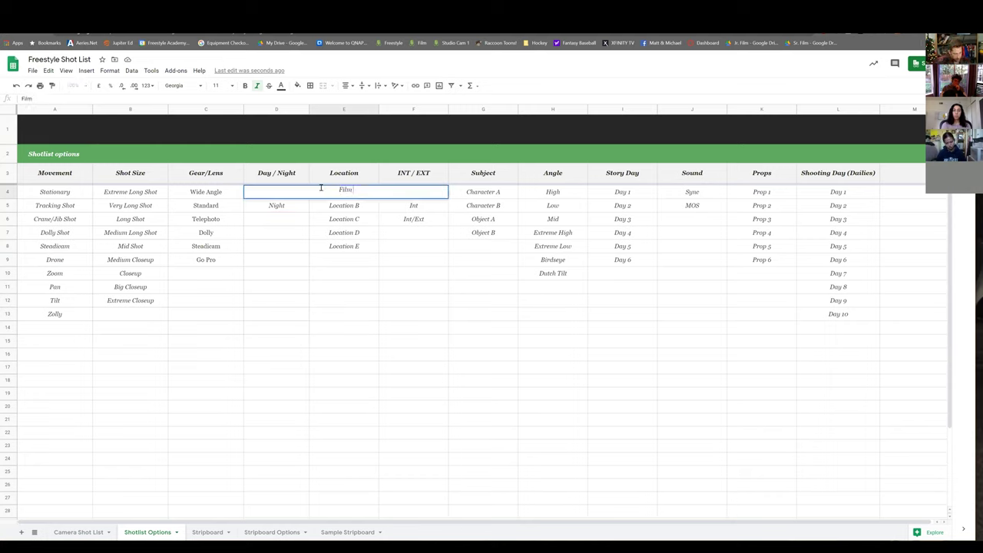
left_click(335, 314)
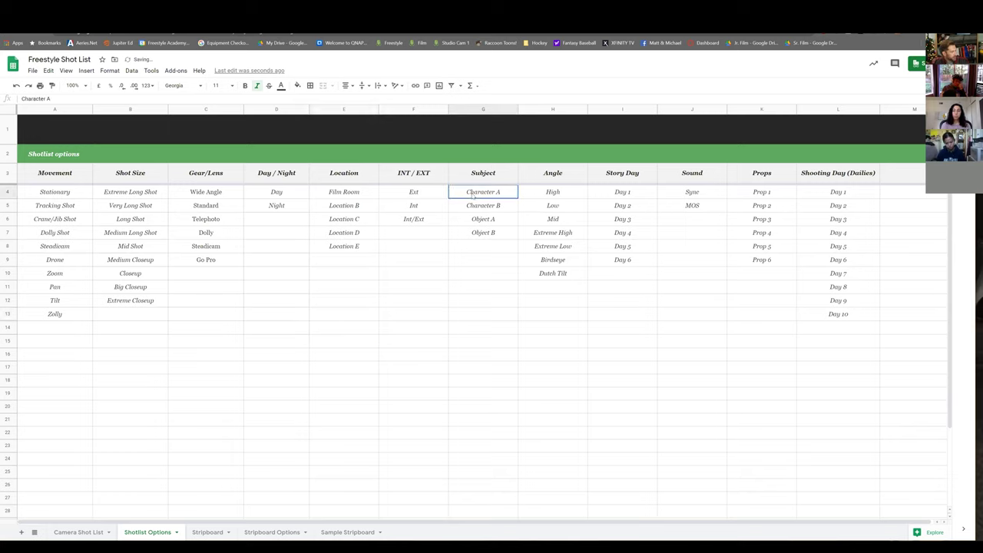
Replace the Character A subject option with the subject's name.
double_click(507, 188)
key("ctrl+a")
type("Nate")
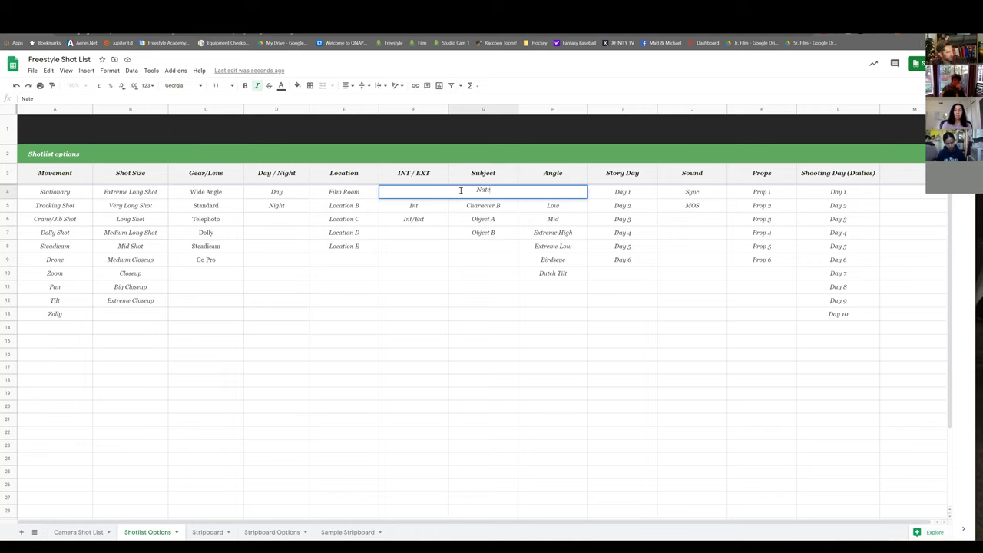
left_click(484, 293)
left_click(483, 205)
key("Down")
key("Down")
left_click(361, 216)
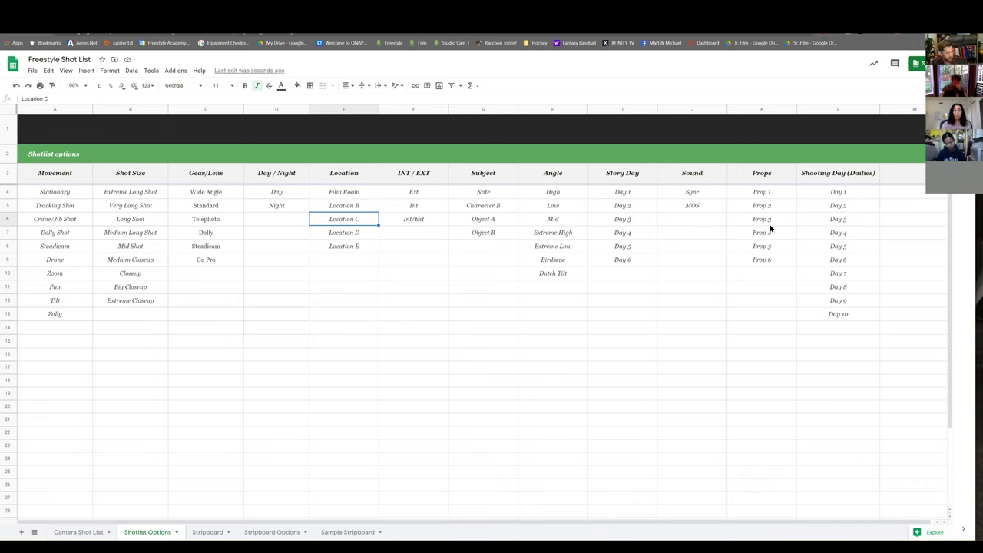
Rename the Prop 1 option to BUS.
left_click(764, 192)
double_click(764, 192)
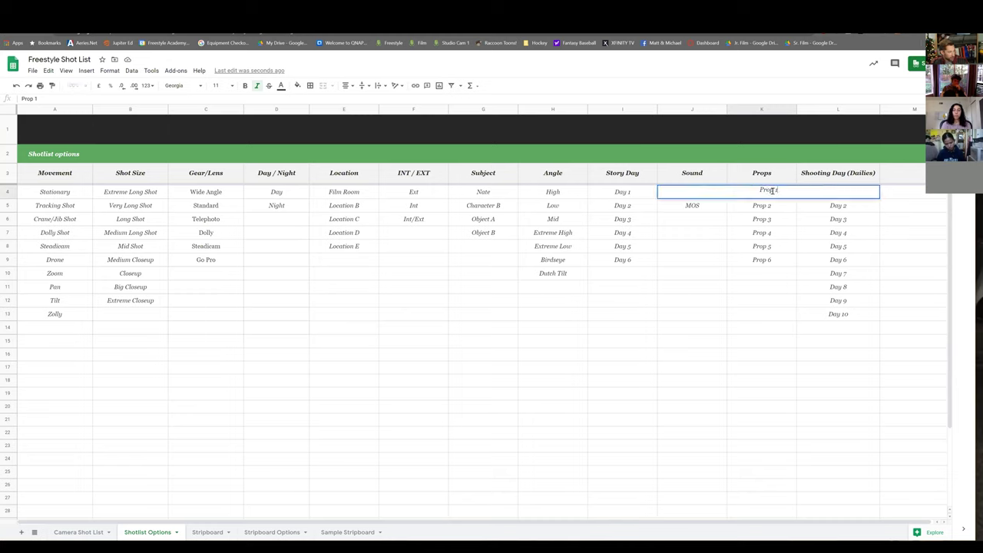
left_click_drag(777, 190, 760, 188)
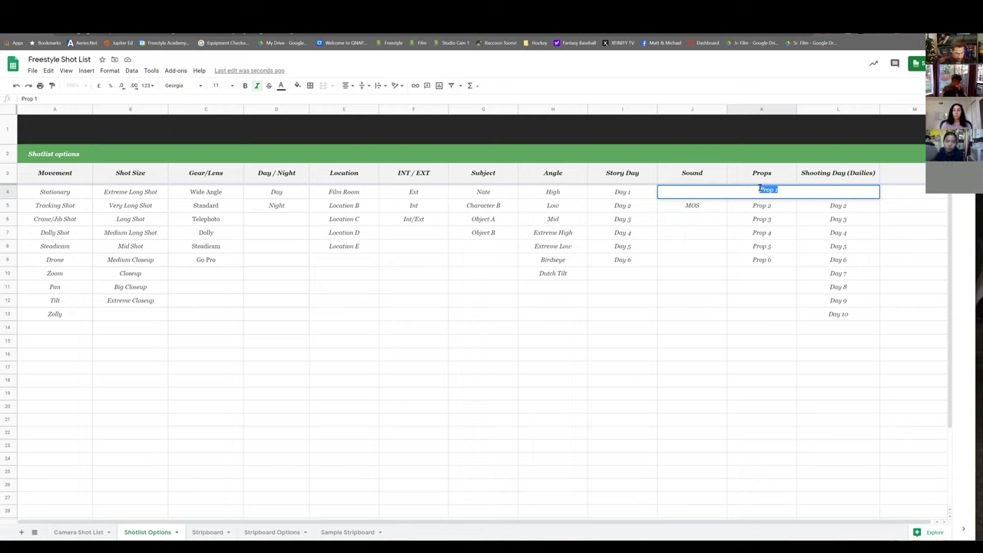
type("BUS")
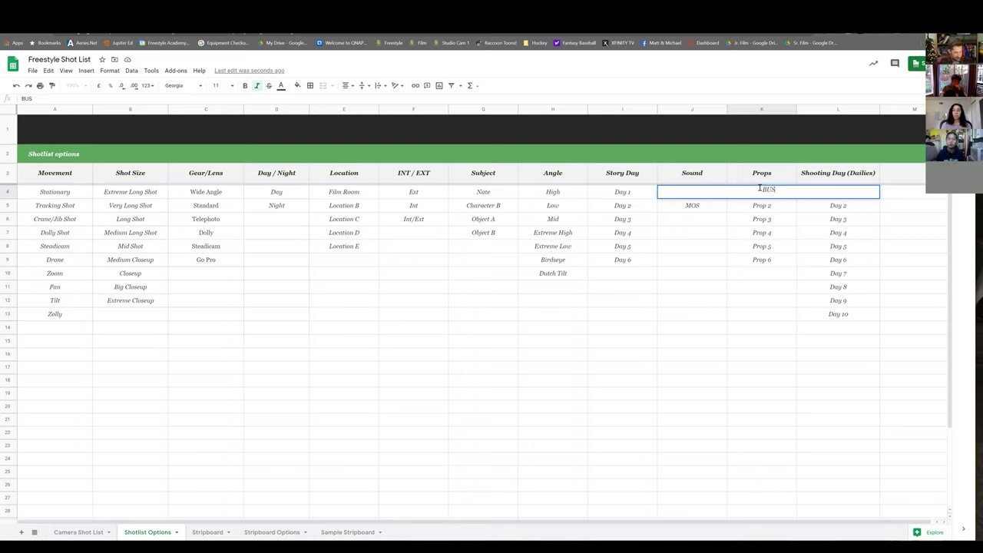
left_click(765, 315)
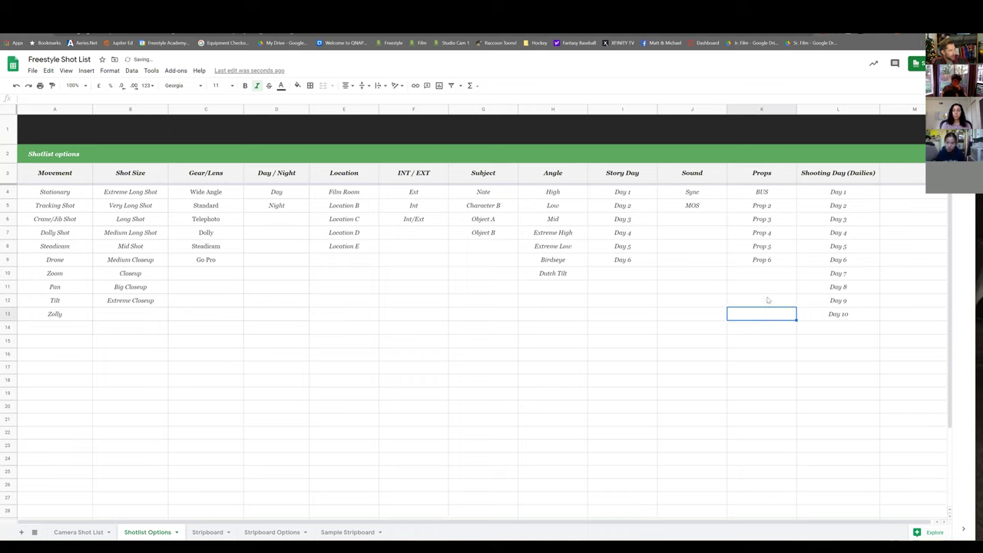
Set shot row 8 to location Film Room, the new subject name and prop BUS.
left_click(84, 532)
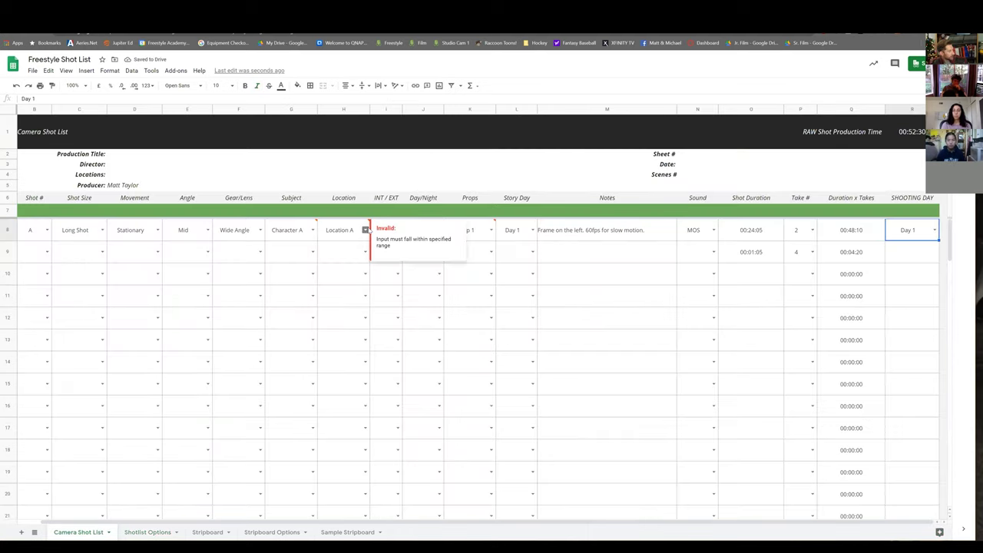
left_click(366, 229)
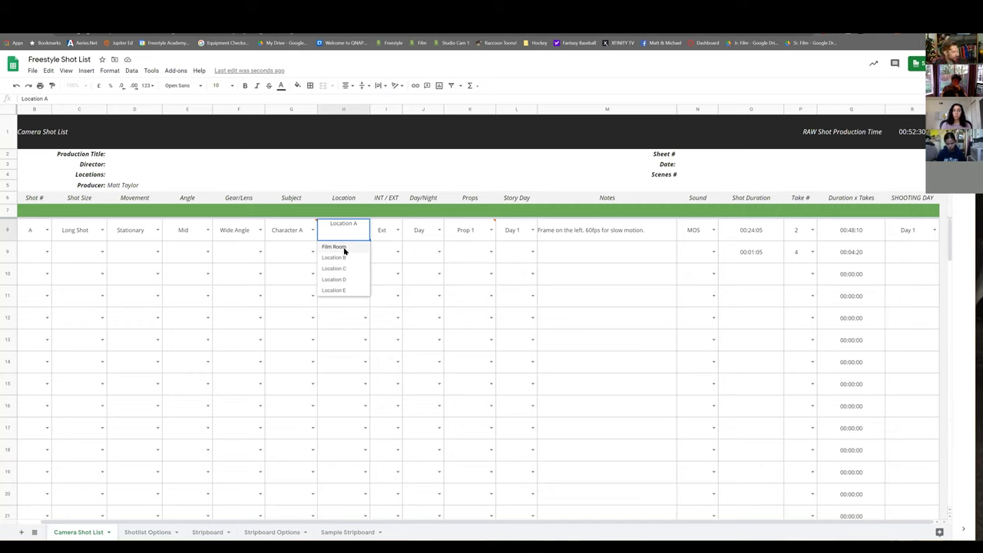
left_click(344, 247)
left_click(313, 230)
left_click(287, 248)
left_click(491, 230)
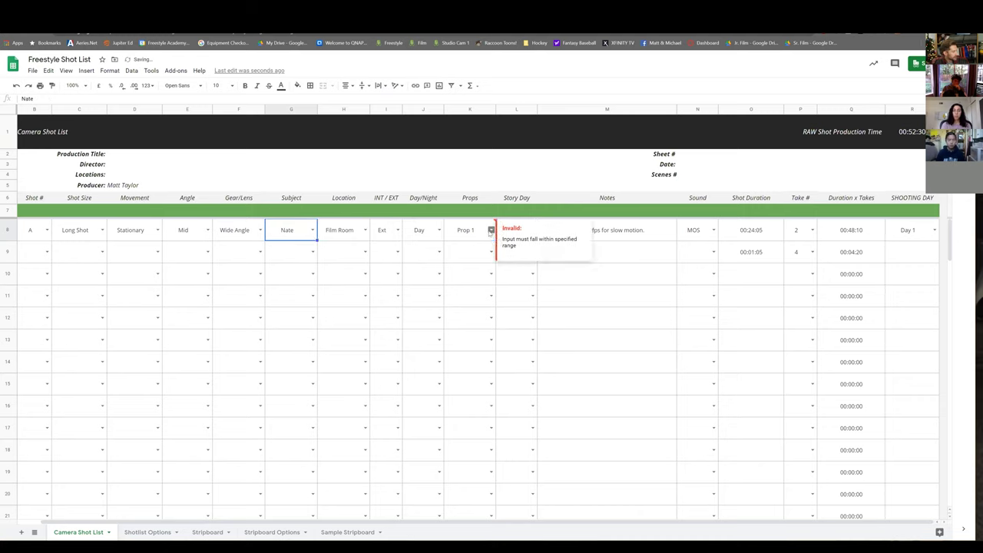
left_click(468, 248)
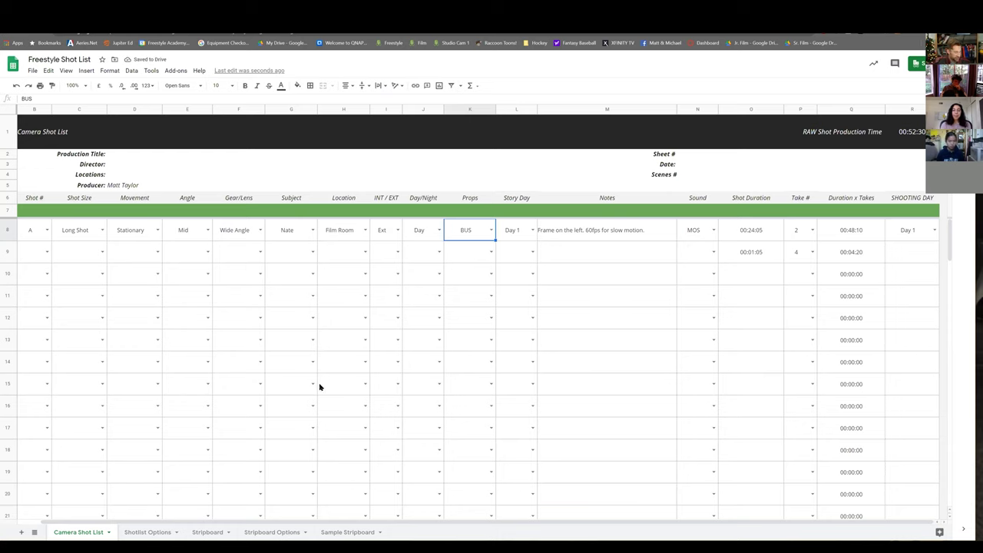
left_click(146, 532)
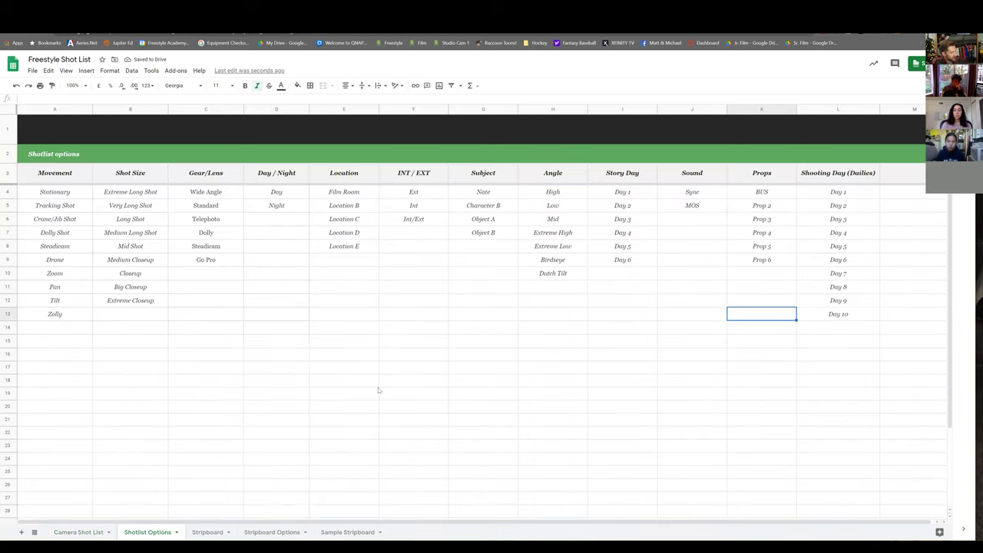
Return to the Camera Shot List sheet.
left_click(80, 533)
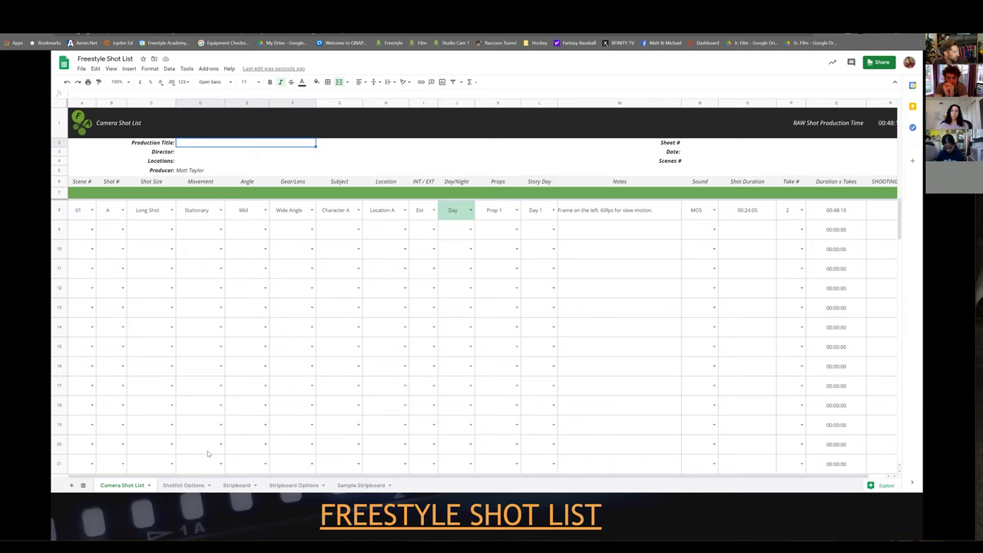
Present the slides full screen and advance to the STRIPBOARDS slide.
mouse_move(200, 513)
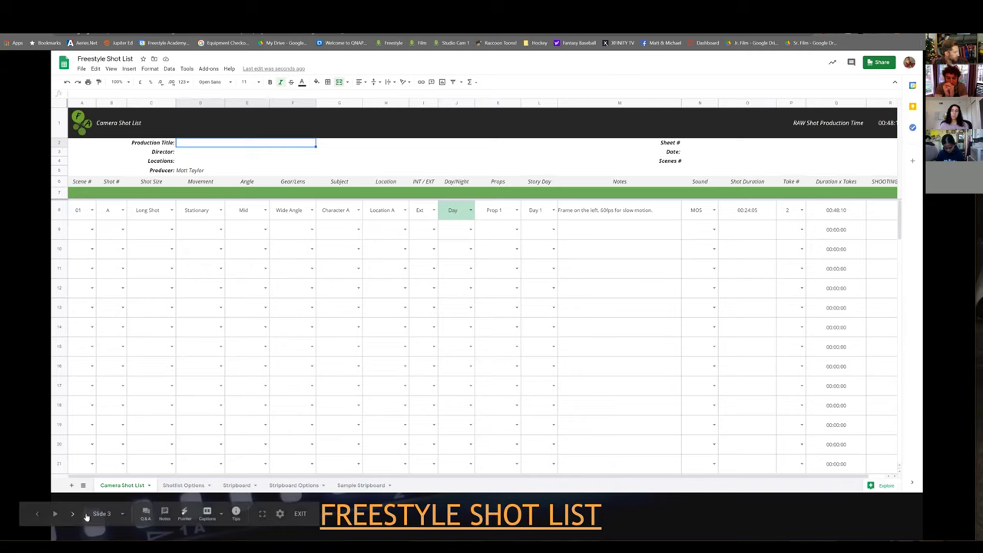
left_click(263, 514)
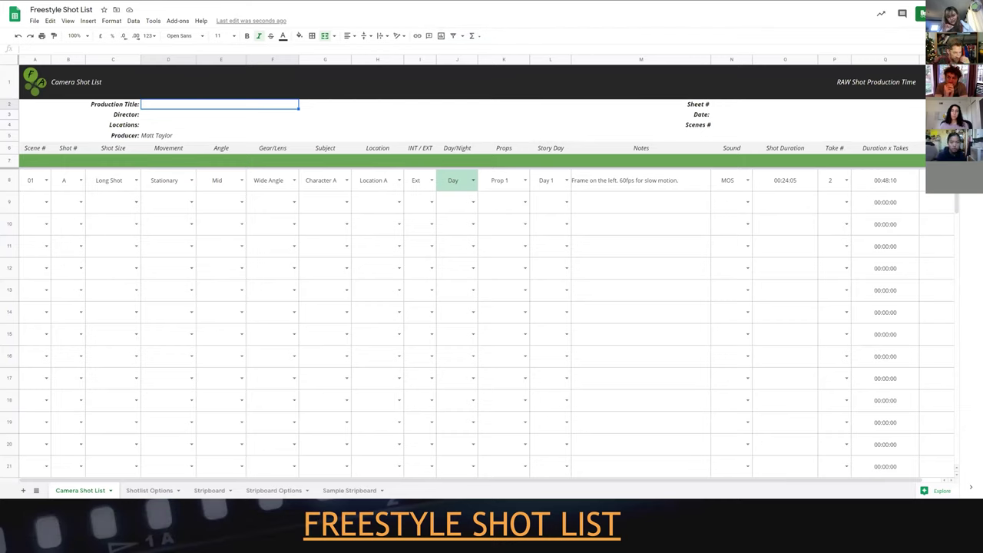
key("Right")
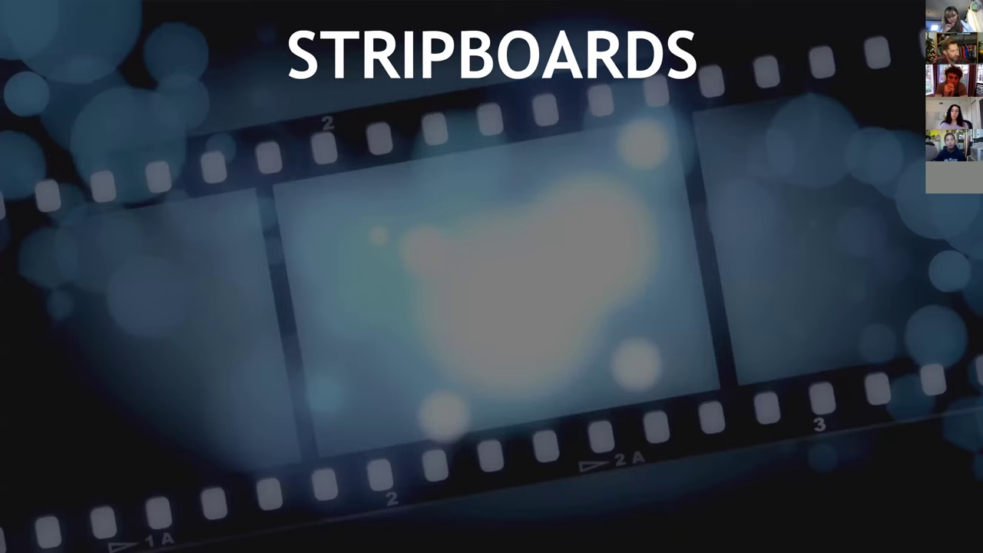